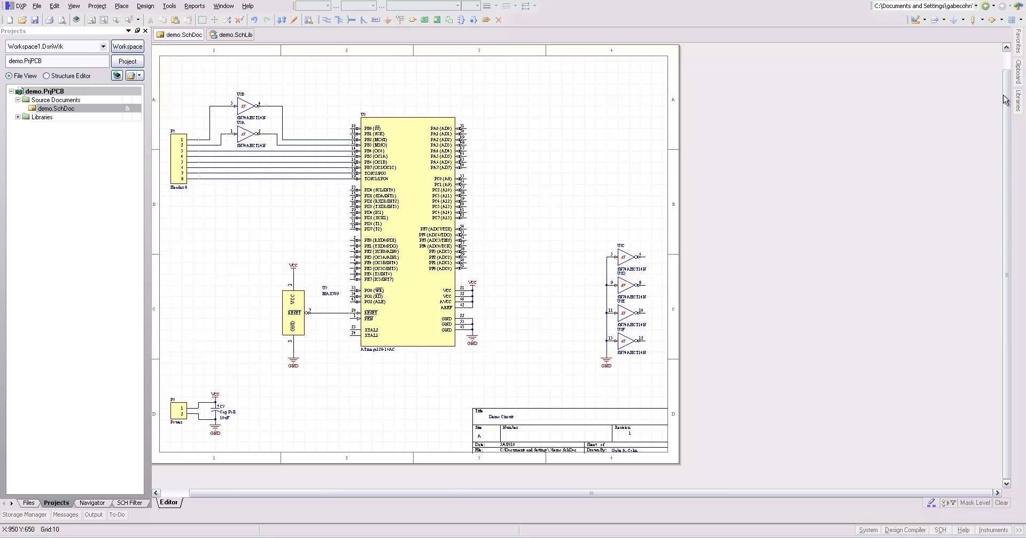
Filter Miscellaneous Connectors.IntLib with *he and place one Header 8 at the sheet's top right.
click(1018, 101)
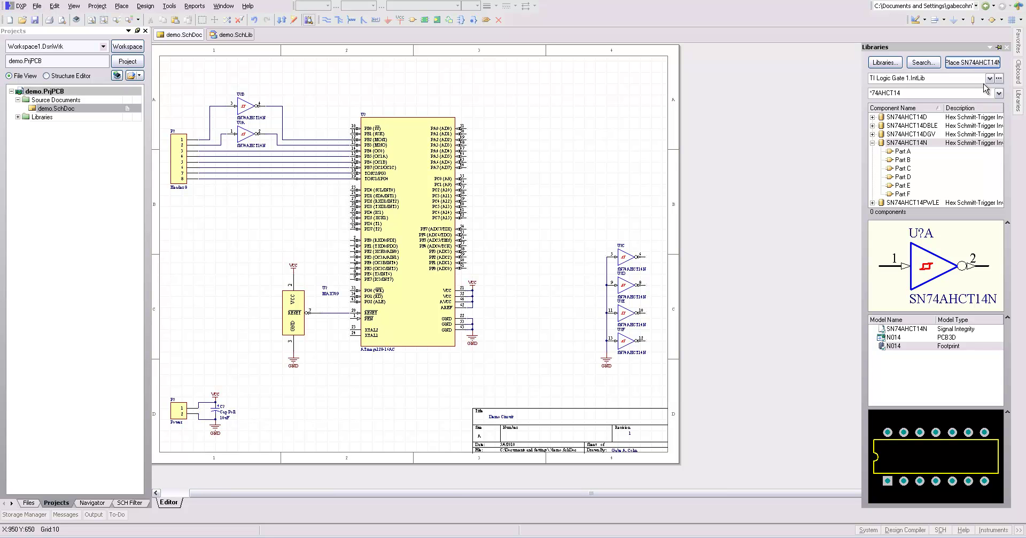
click(989, 78)
click(954, 104)
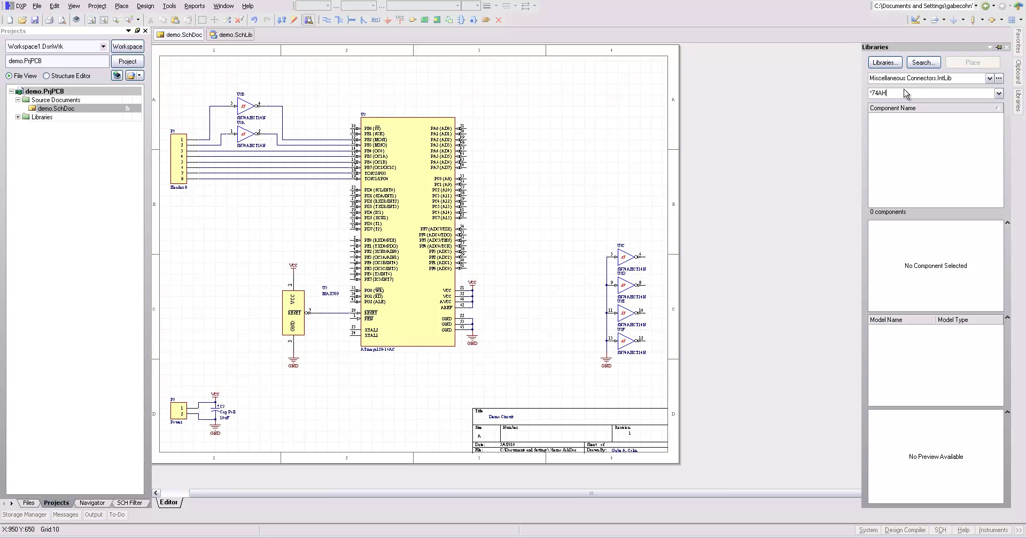
key(BackSpace)
key(BackSpace)
key(BackSpace)
key(BackSpace)
text(*he)
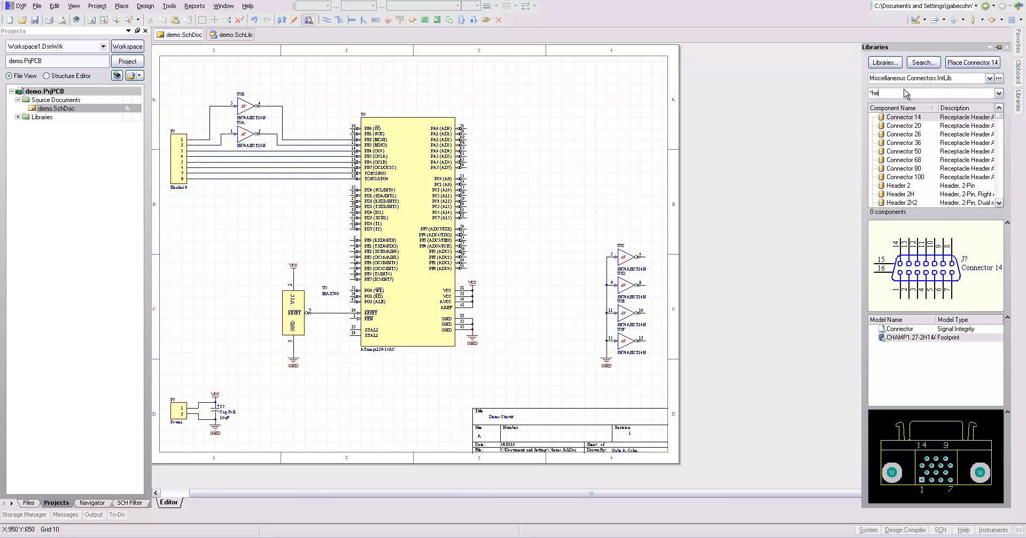
scroll(999, 195, down, 7)
scroll(1003, 210, down, 6)
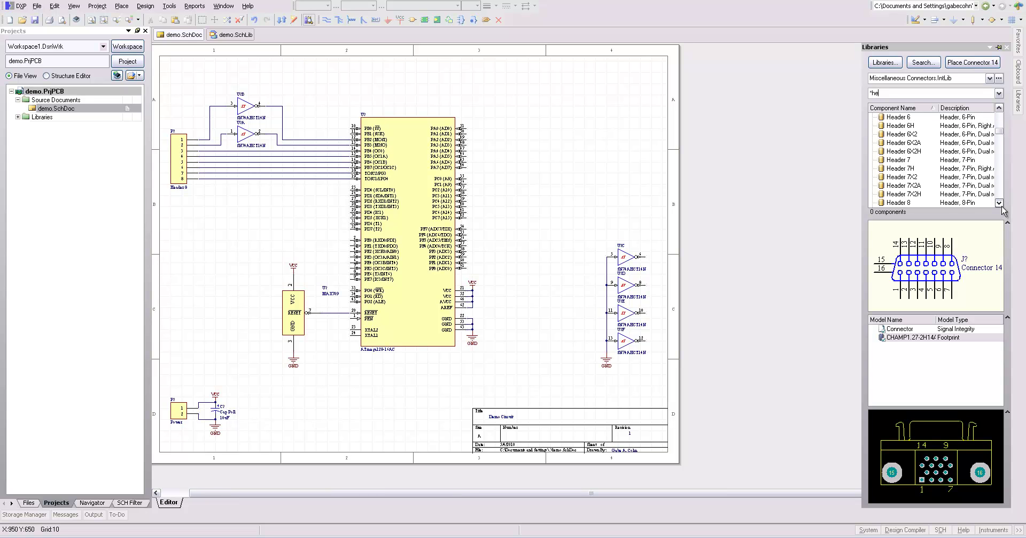
click(926, 195)
click(973, 62)
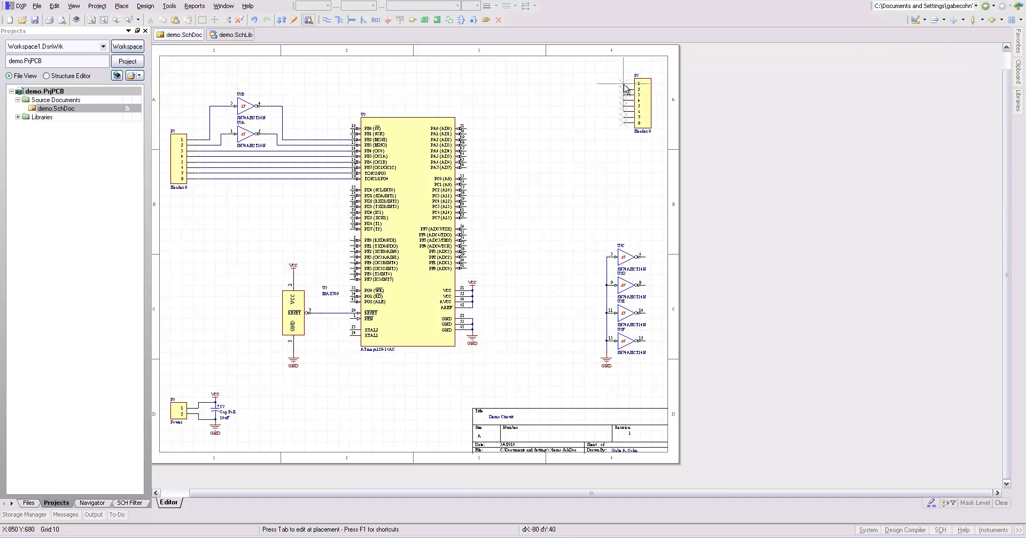
click(624, 83)
right_click(581, 119)
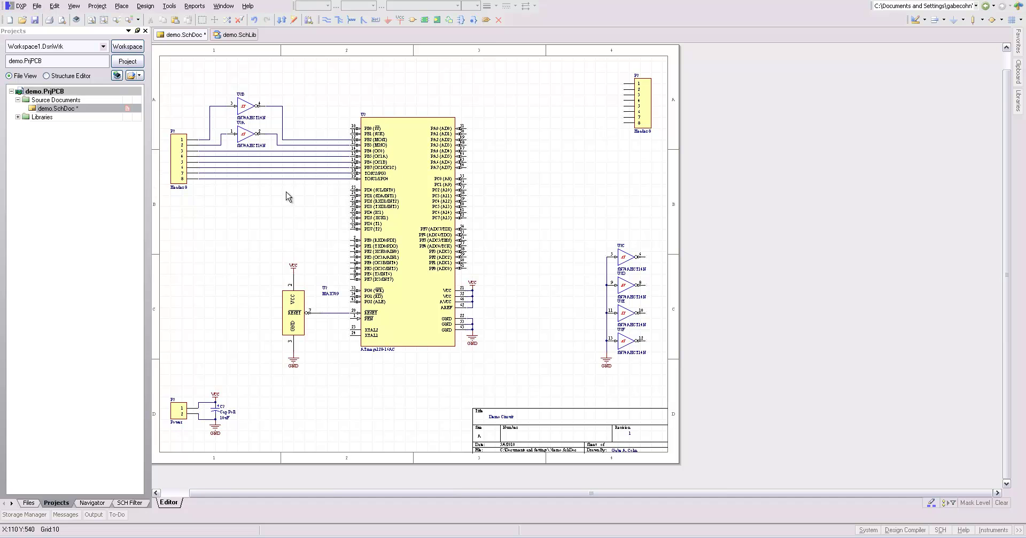
Place eight net labels, one on each of pins PA0 through PA7.
click(376, 21)
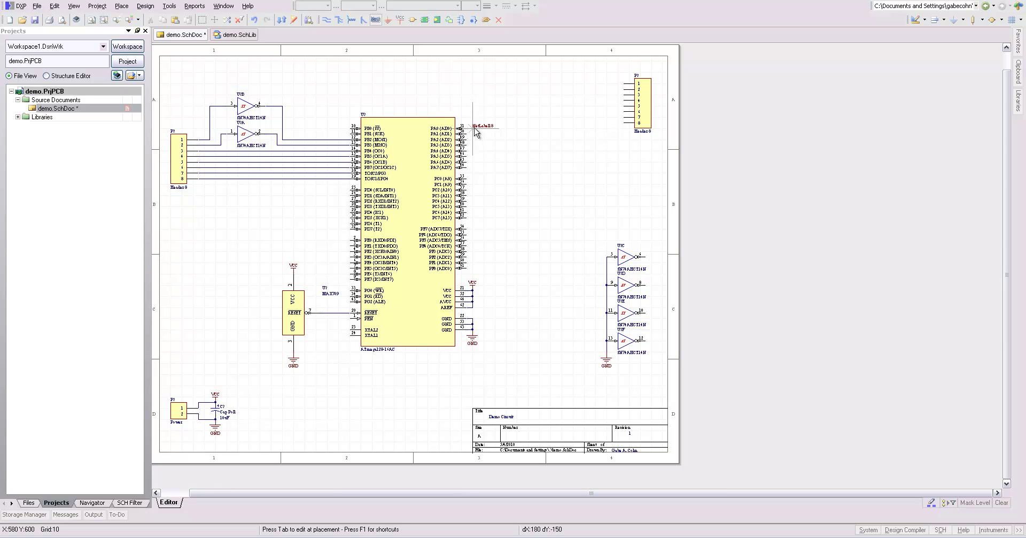
click(472, 128)
click(473, 134)
click(473, 139)
click(473, 145)
click(473, 151)
click(473, 156)
click(473, 162)
click(473, 167)
key(Escape)
Rename the PA0–PA3 labels to nets A0, A1, A2 and A3.
double_click(487, 124)
text(A0)
key(Return)
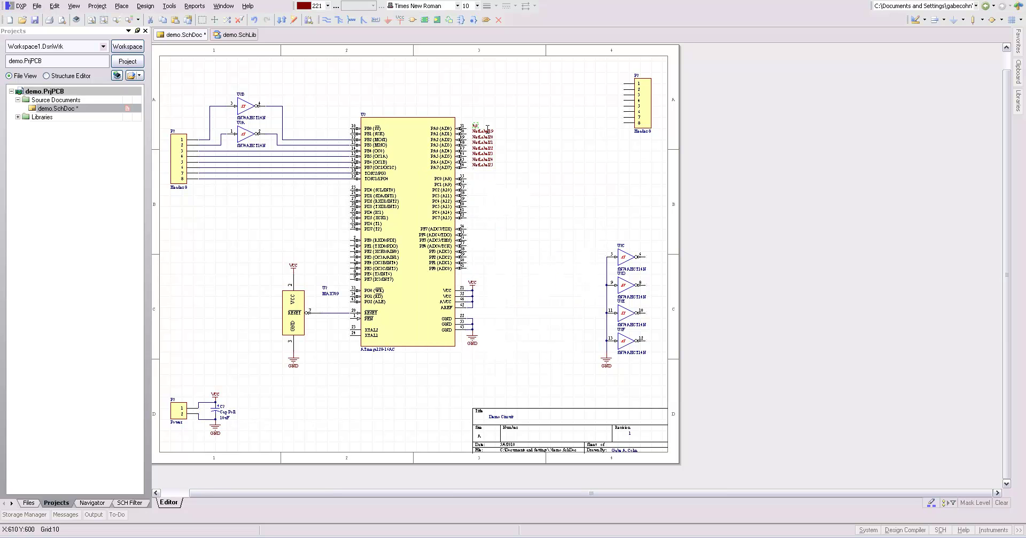
double_click(487, 130)
text(A1)
key(Return)
double_click(489, 137)
text(A2)
key(Return)
double_click(492, 142)
text(A3)
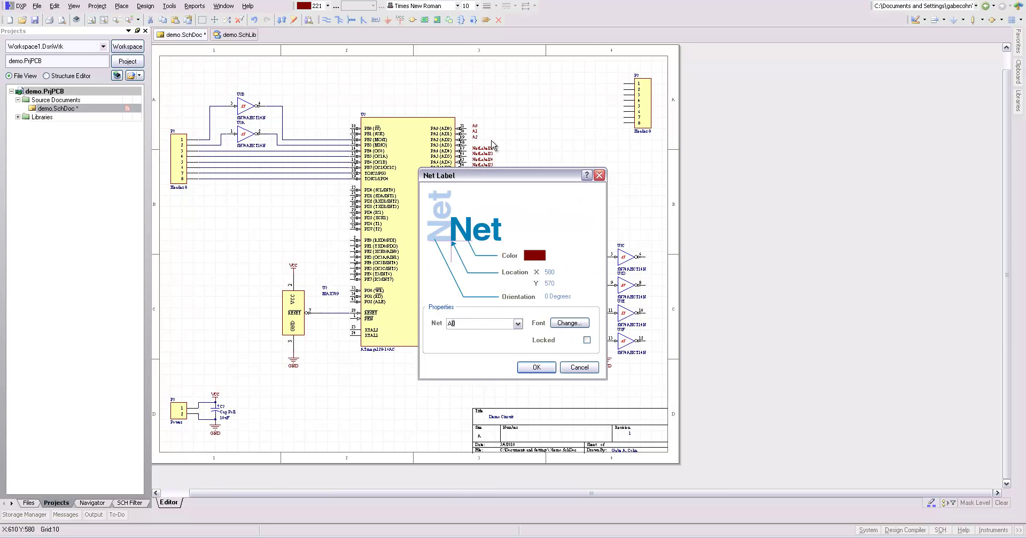
key(Return)
Rename the PA4–PA7 labels to nets A4, A5, A6 and A7.
double_click(487, 149)
text(A4)
key(Return)
double_click(486, 154)
text(A5)
key(Return)
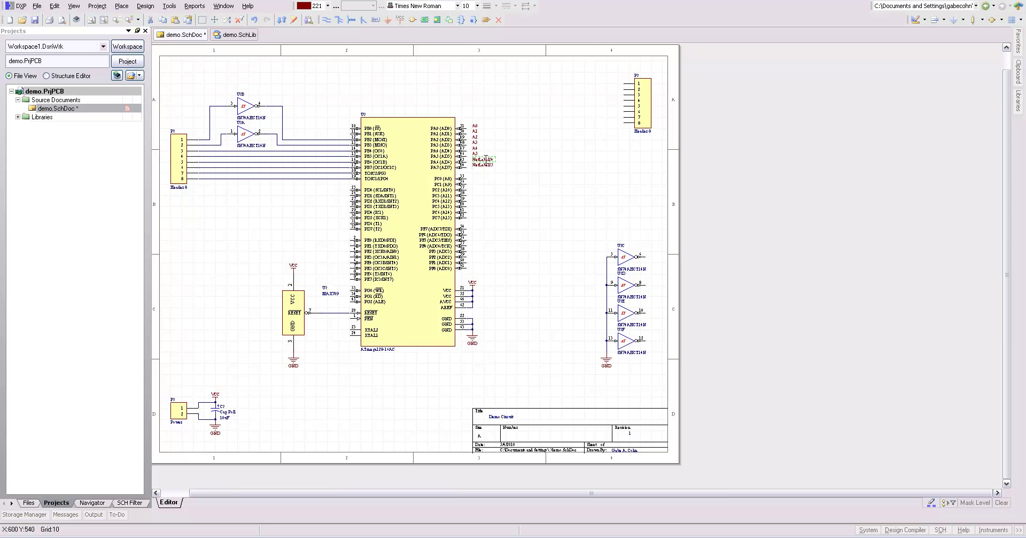
double_click(488, 159)
text(A6)
key(Return)
double_click(487, 165)
text(A7)
key(Return)
Place eight bus entries beside the chip's A0–A7 pins.
ctrl+scroll(502, 190, up, 4)
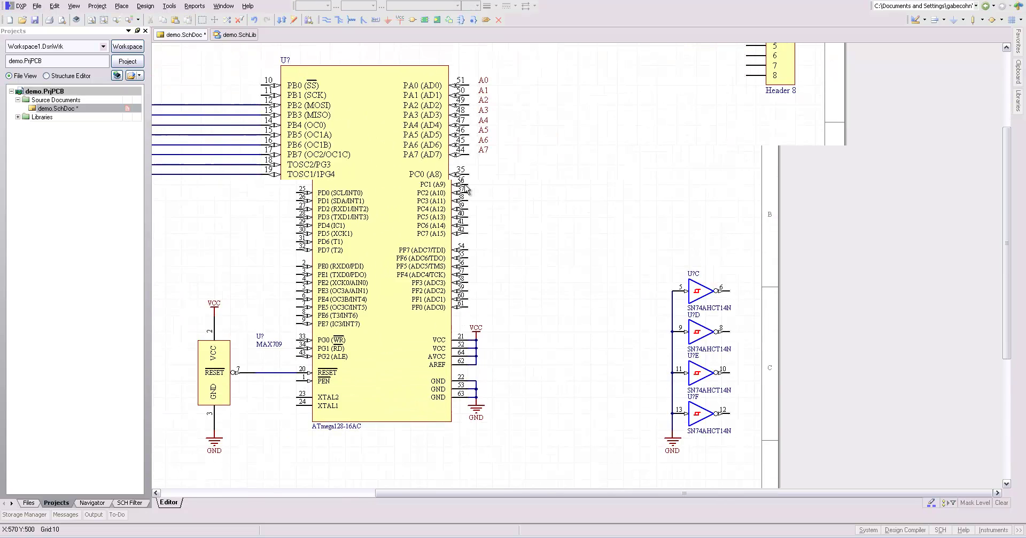
scroll(492, 181, up, 3)
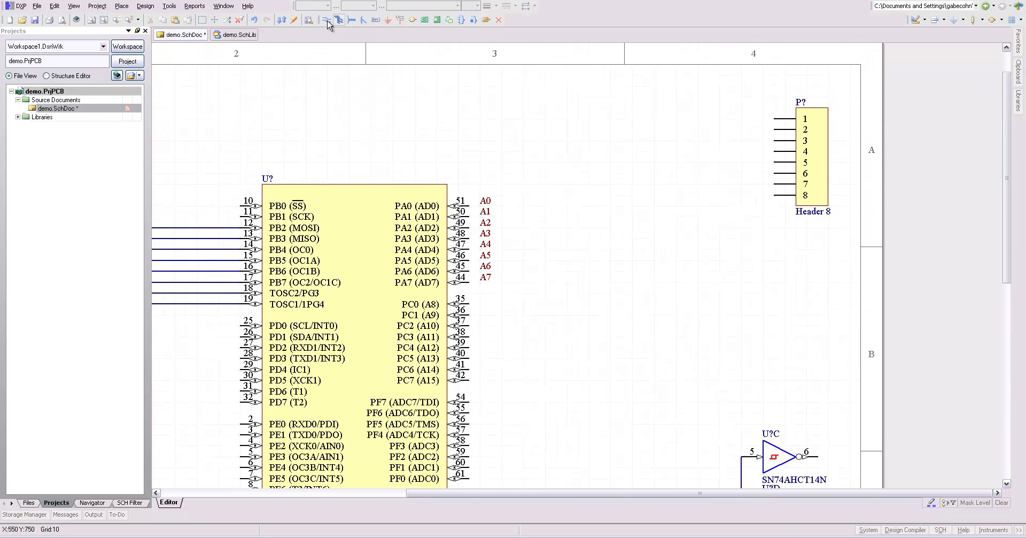
click(364, 20)
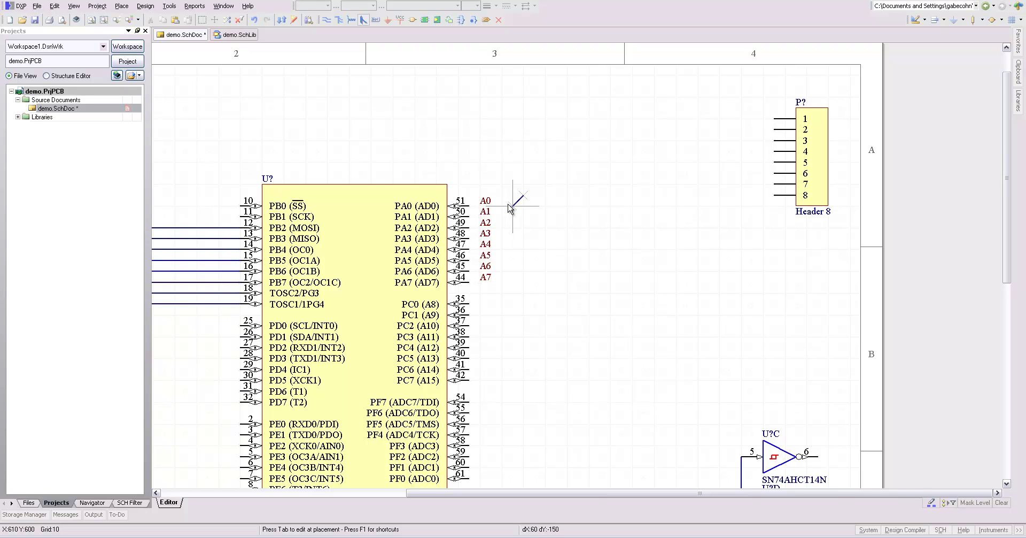
click(515, 213)
click(513, 216)
click(514, 227)
click(513, 238)
click(513, 249)
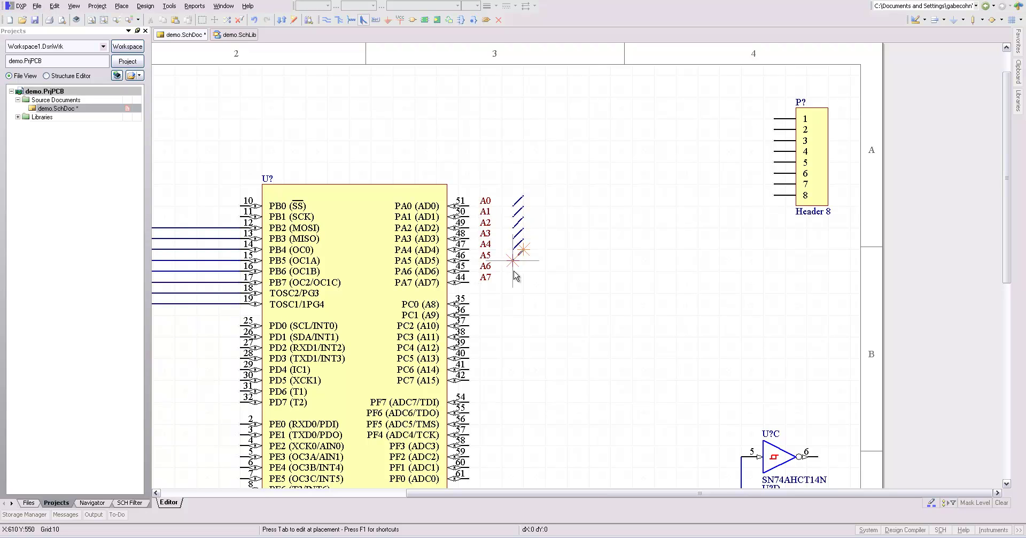
click(514, 260)
click(514, 271)
click(514, 282)
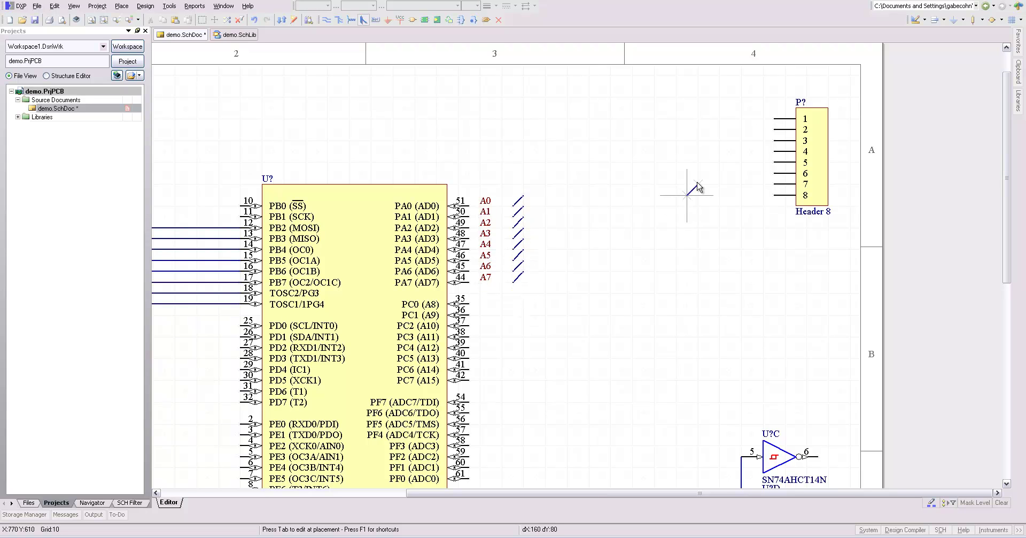
Place eight more bus entries beside Header 8's pins 1–8.
click(719, 129)
click(720, 141)
click(719, 151)
click(719, 162)
click(720, 174)
click(720, 184)
click(719, 195)
click(720, 205)
right_click(629, 238)
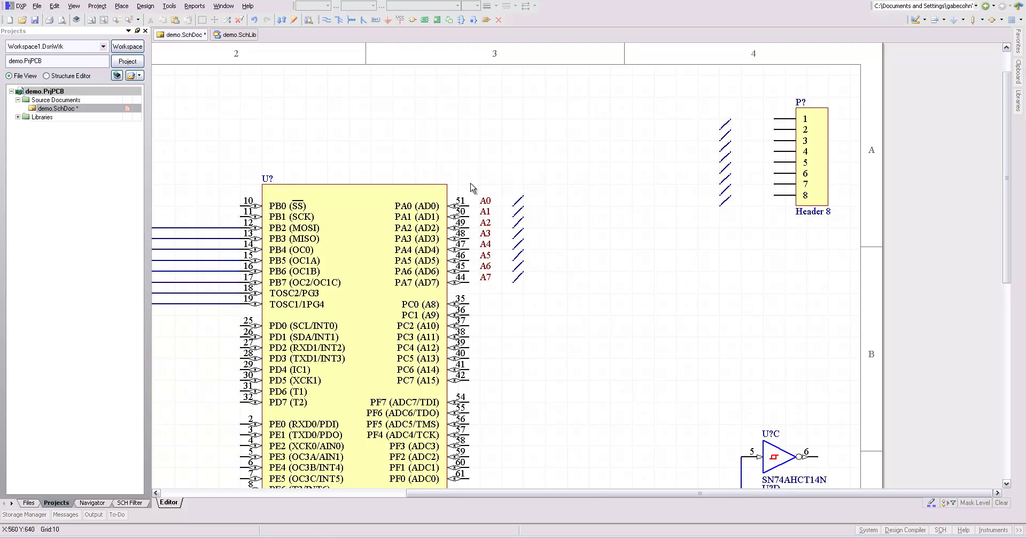
Copy the A0–A7 net labels beside the header pins and nudge the A0 label up one grid step.
click(485, 239)
click(500, 294)
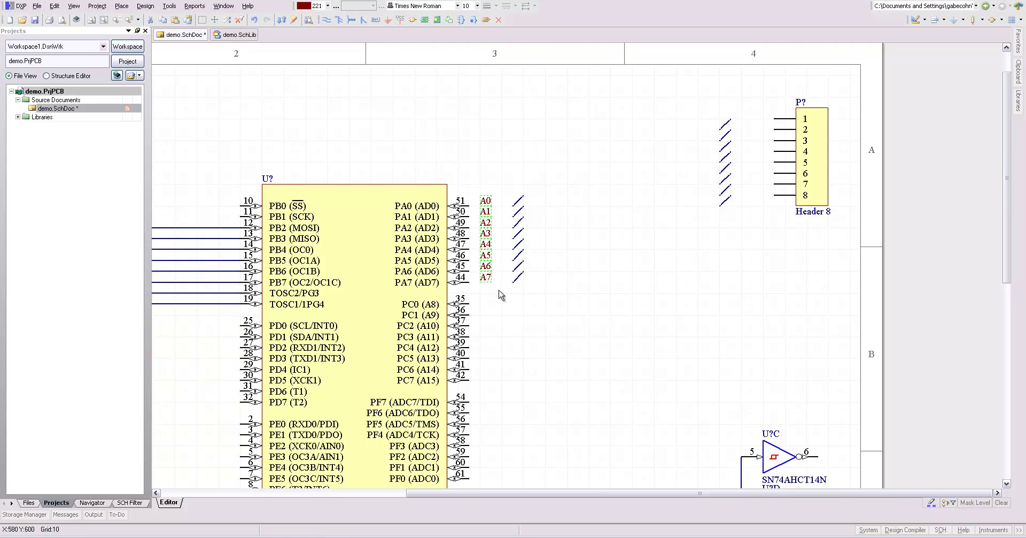
key(ctrl+v)
click(751, 159)
click(497, 188)
drag(485, 201, 483, 205)
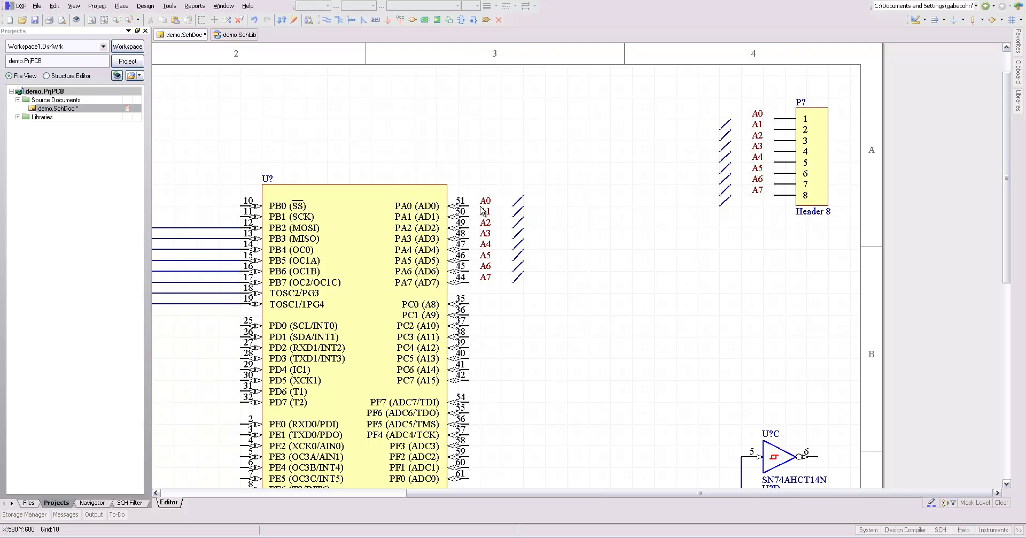
Wire chip pins PA0–PA7 to their eight bus entries.
click(326, 20)
click(470, 205)
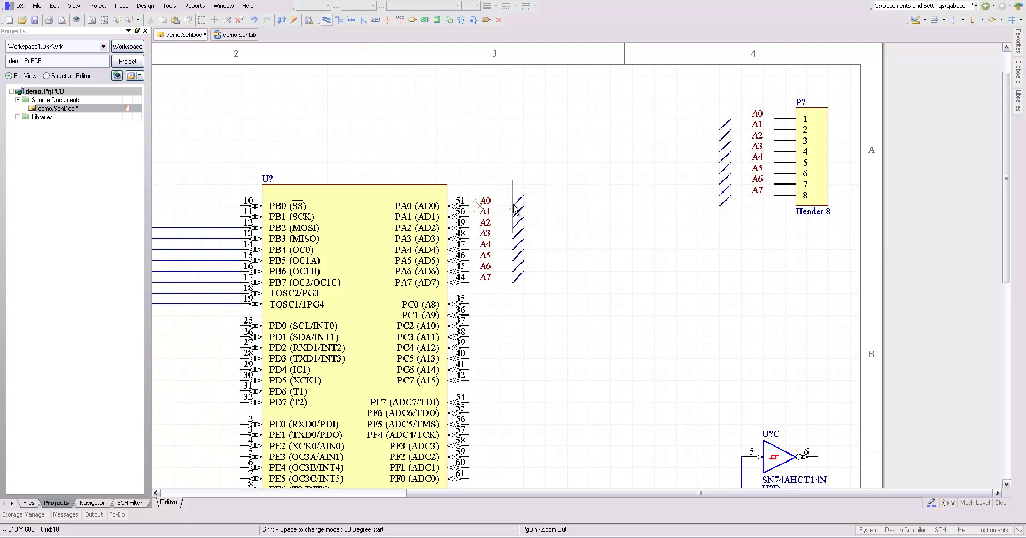
click(514, 206)
click(514, 216)
click(469, 216)
click(469, 227)
click(514, 227)
click(514, 238)
click(469, 238)
click(469, 249)
click(514, 249)
click(514, 260)
click(469, 260)
click(469, 271)
click(514, 271)
click(514, 282)
click(469, 283)
key(shift+space)
key(shift+space)
key(shift+space)
right_click(489, 299)
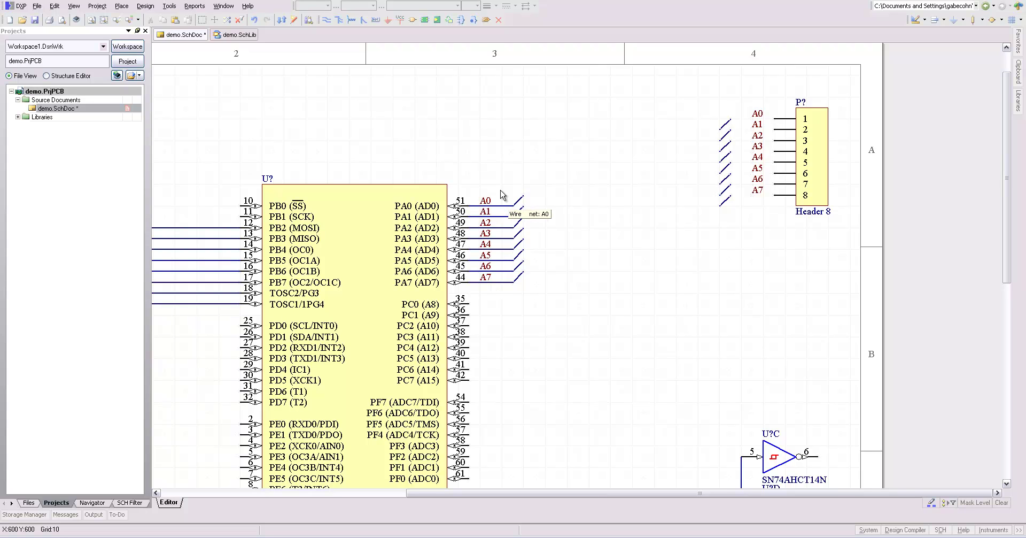
Wire Header 8 pins 1–8 to their eight bus entries.
click(326, 20)
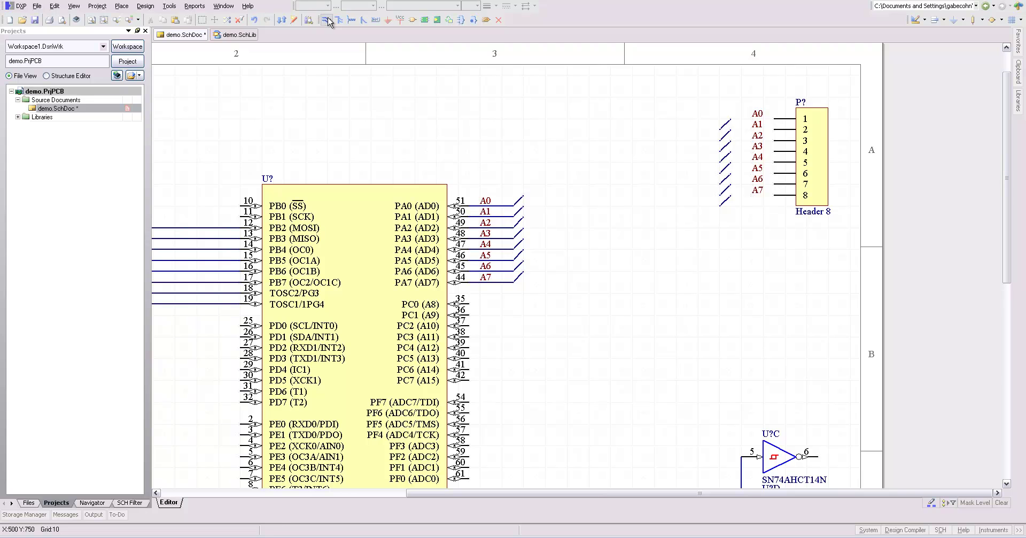
click(731, 118)
click(774, 119)
click(731, 129)
click(774, 129)
click(730, 140)
click(775, 140)
click(774, 152)
click(730, 151)
click(775, 162)
click(774, 173)
click(730, 173)
click(730, 184)
click(775, 184)
click(775, 195)
click(731, 195)
key(Escape)
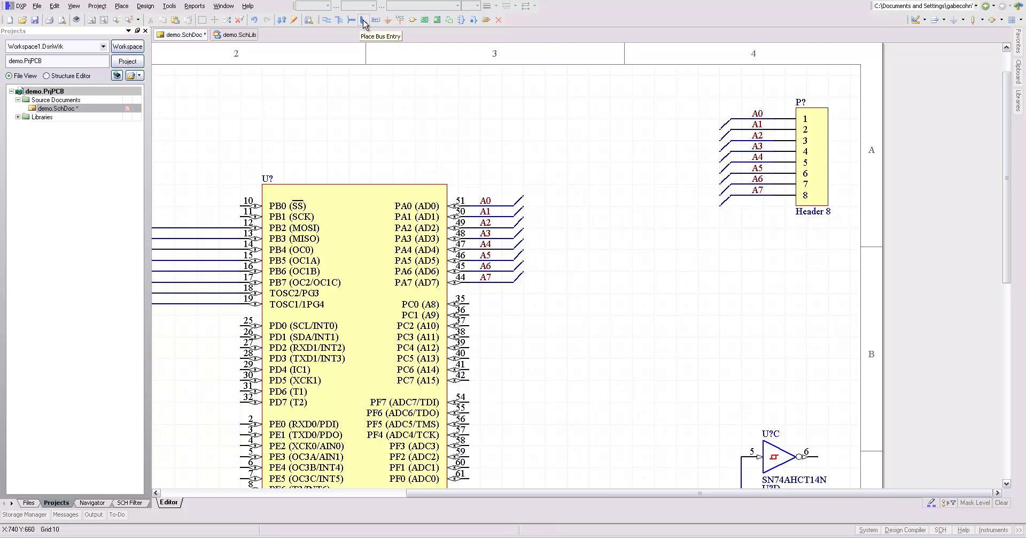
Start a trial bus at the A7 entry, cancel it, and select the stray diagonal segment.
click(339, 20)
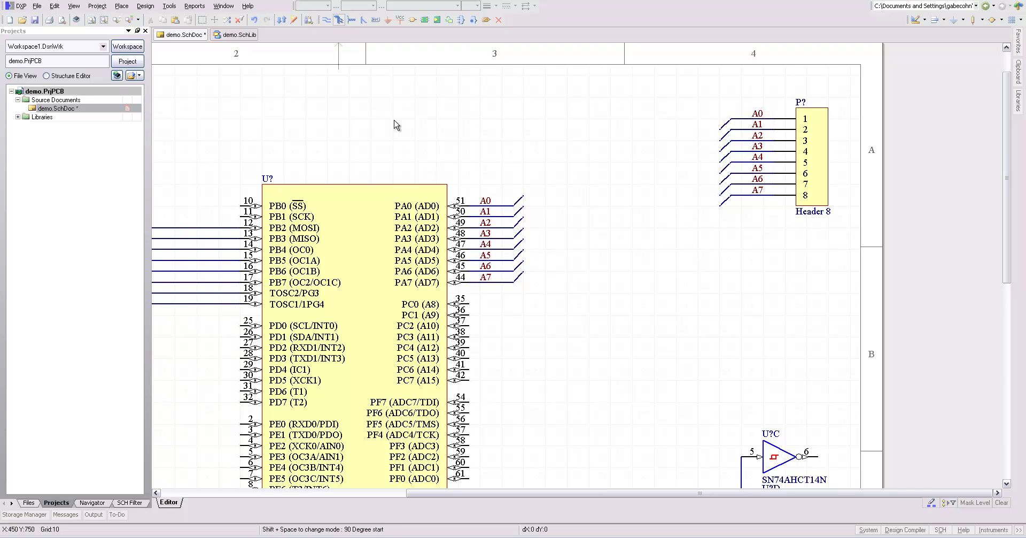
click(523, 273)
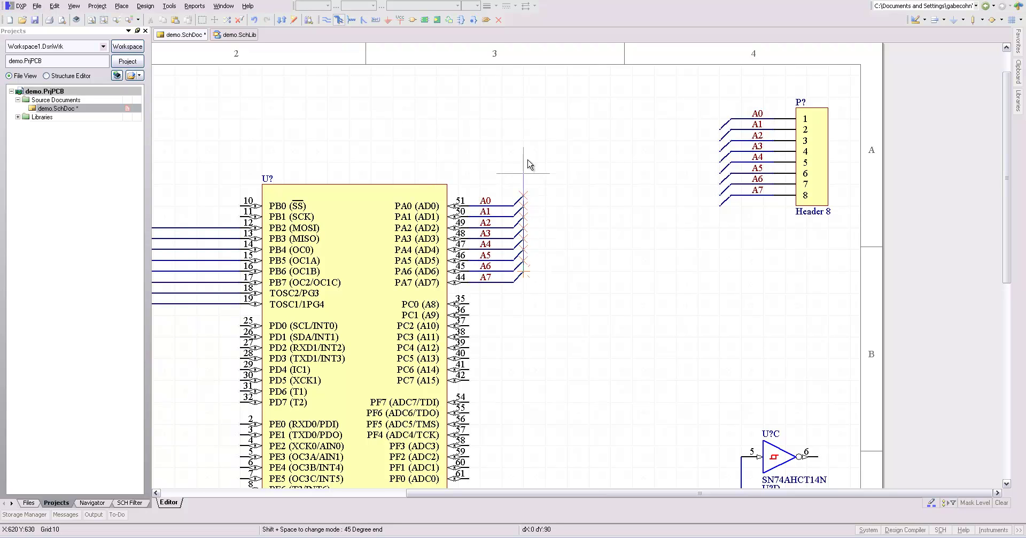
key(space)
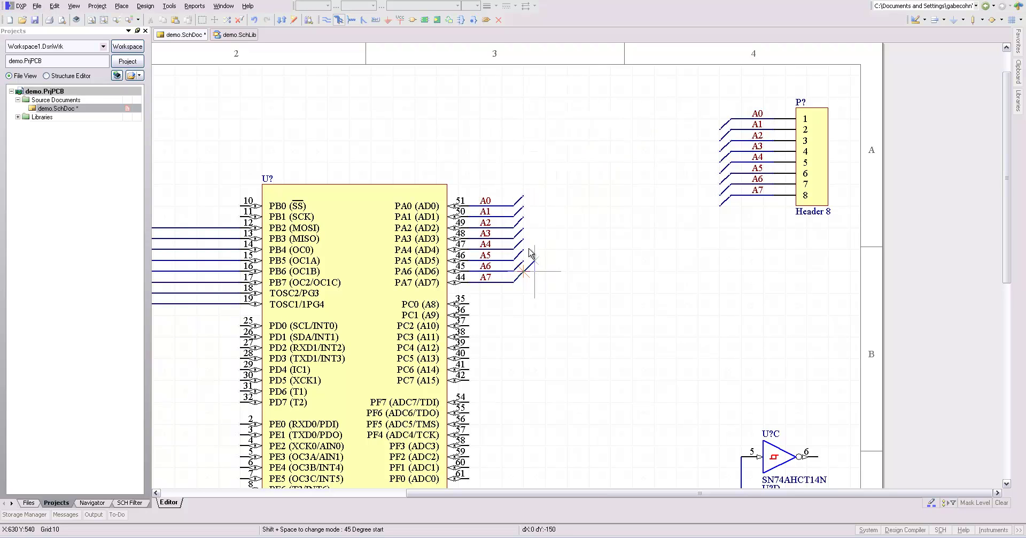
right_click(538, 154)
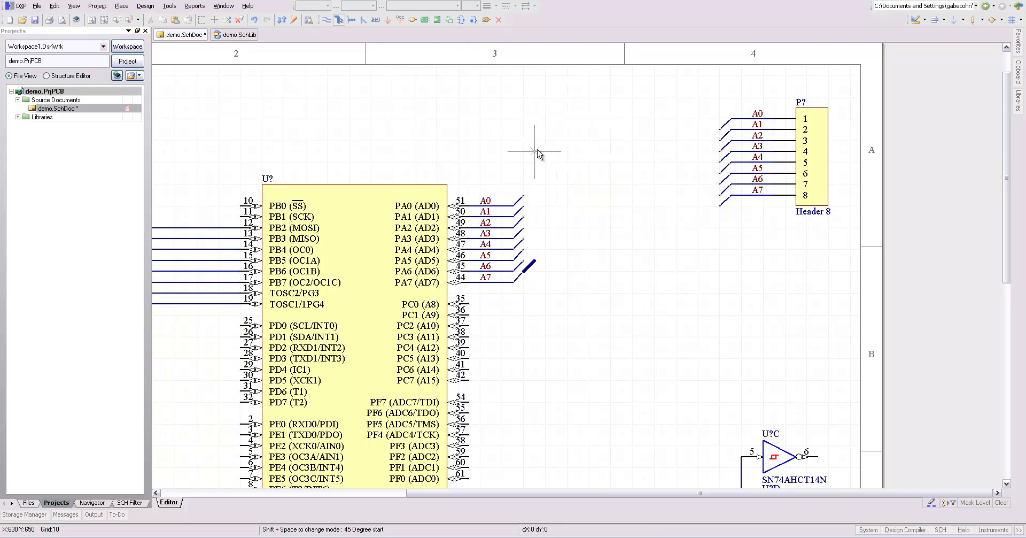
click(531, 263)
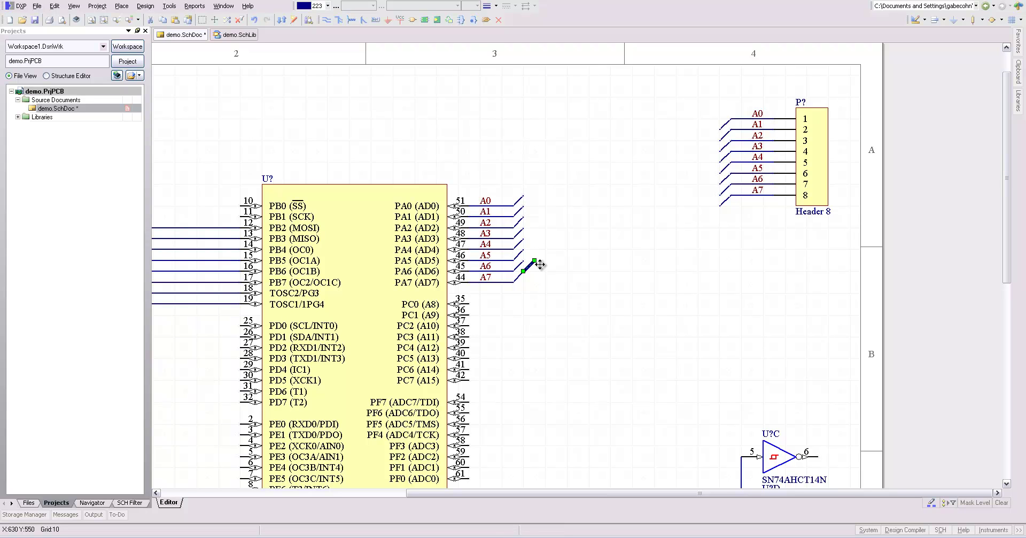
Run the bus from the chip's entries up above the chip, across, and down the header's entries.
click(339, 20)
click(525, 272)
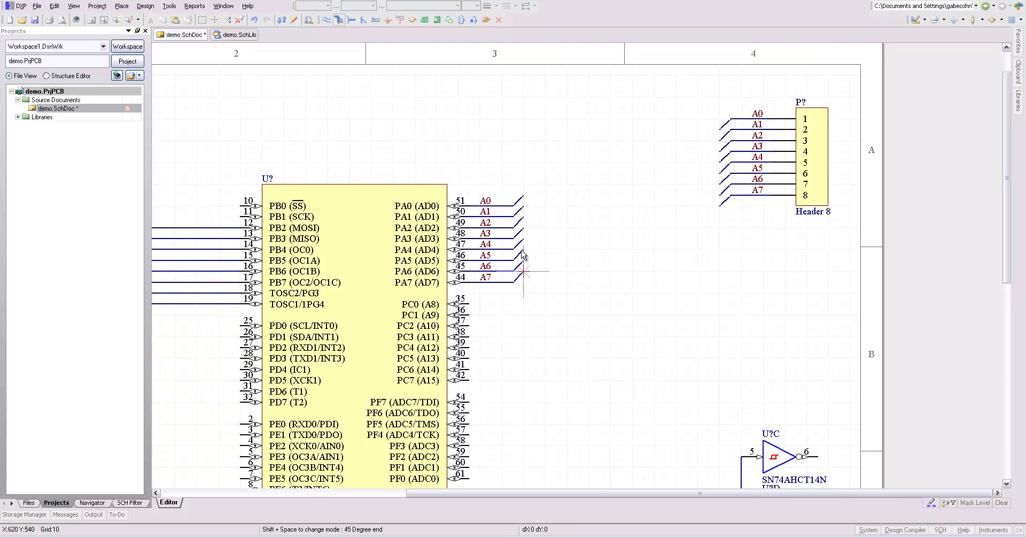
click(523, 107)
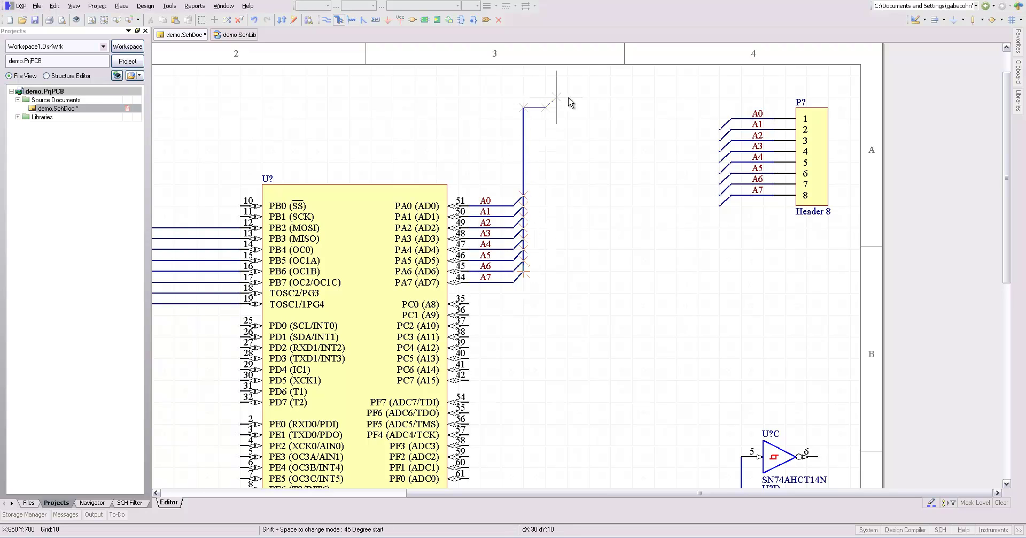
click(720, 118)
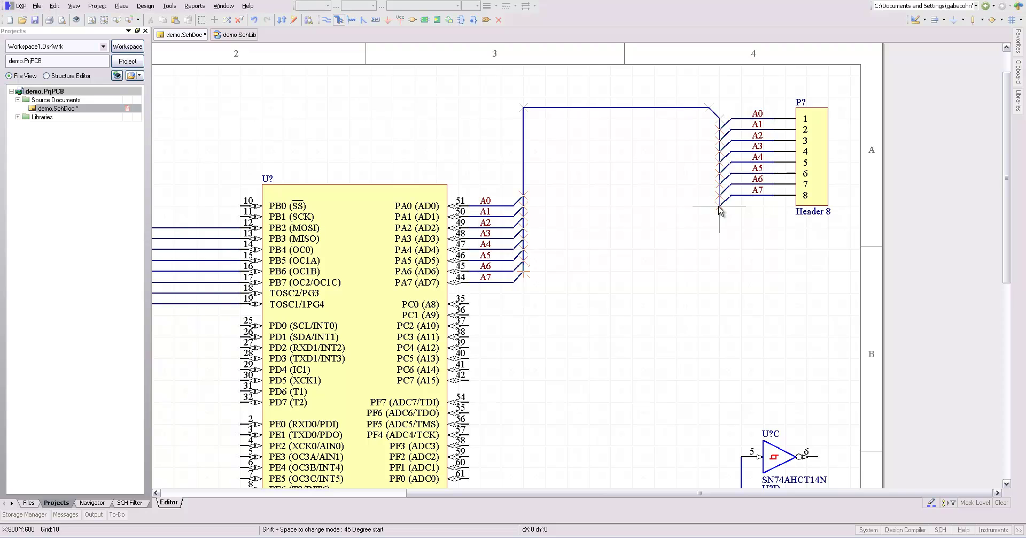
key(space)
click(720, 205)
right_click(719, 206)
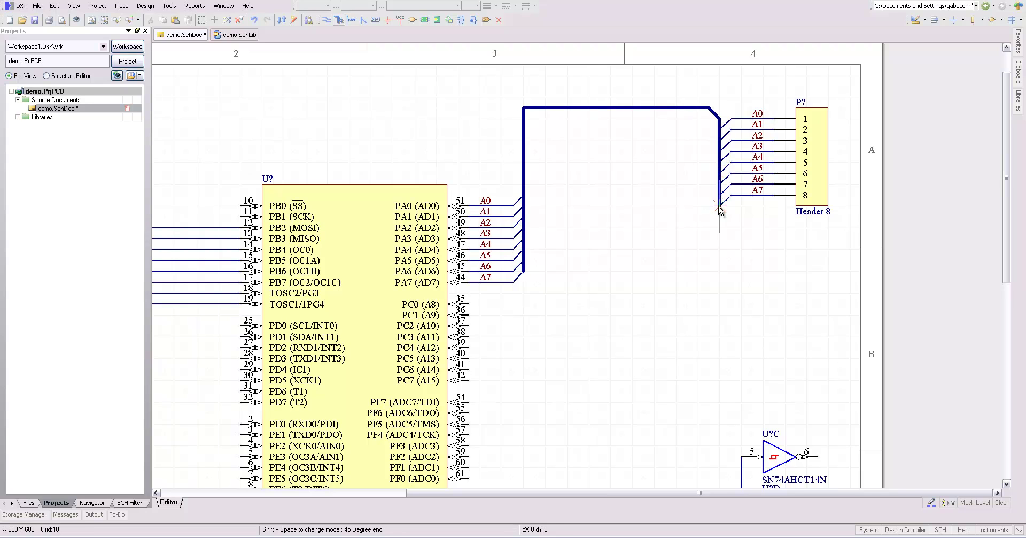
right_click(641, 231)
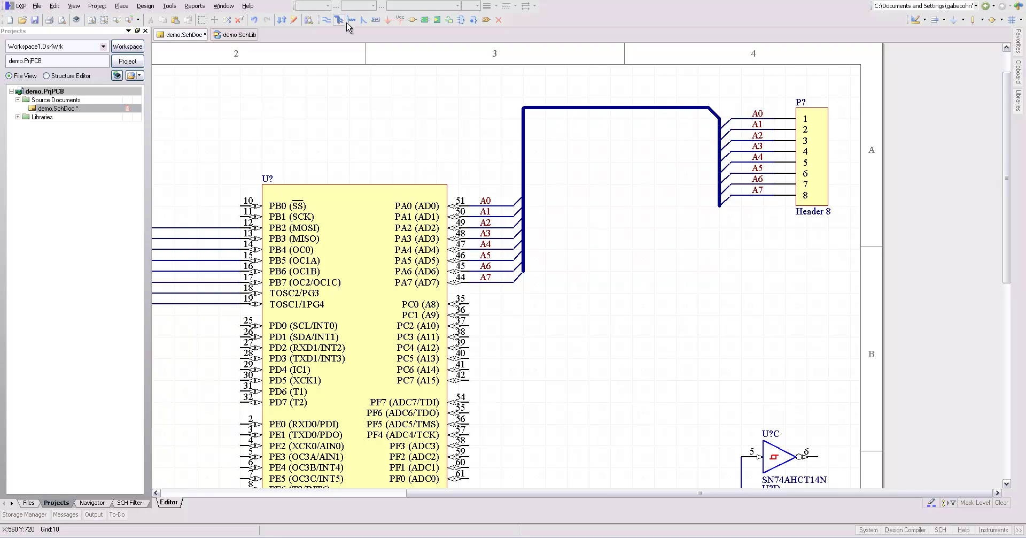
Drop a net label on the bus wire above the chip and set its net to A[7..0].
click(377, 23)
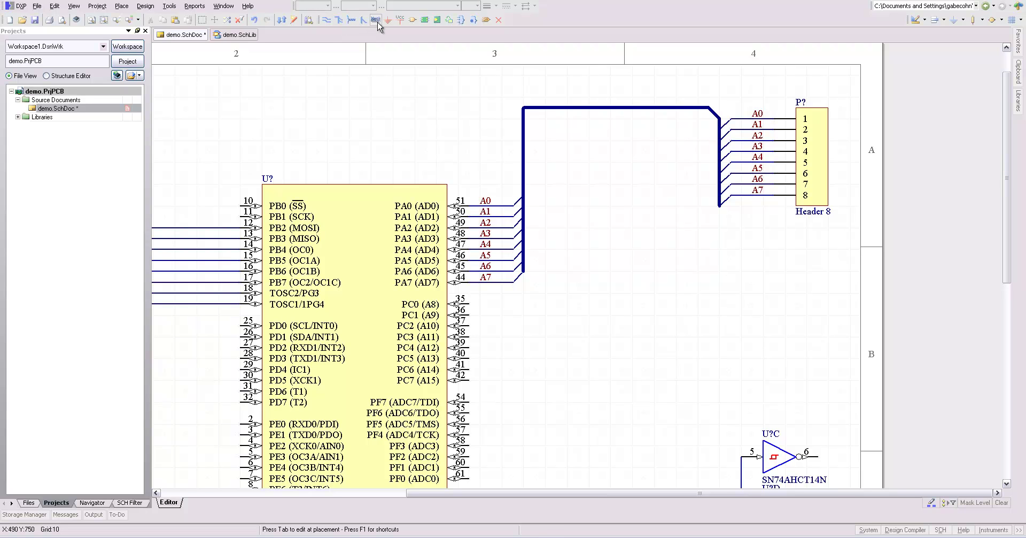
click(546, 108)
key(Escape)
double_click(568, 103)
text(A0)
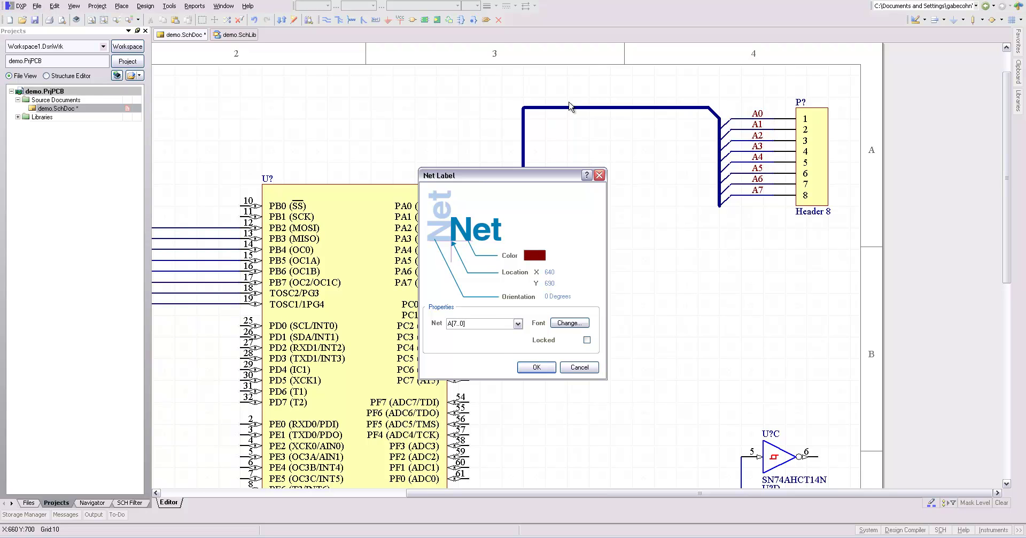
key(Return)
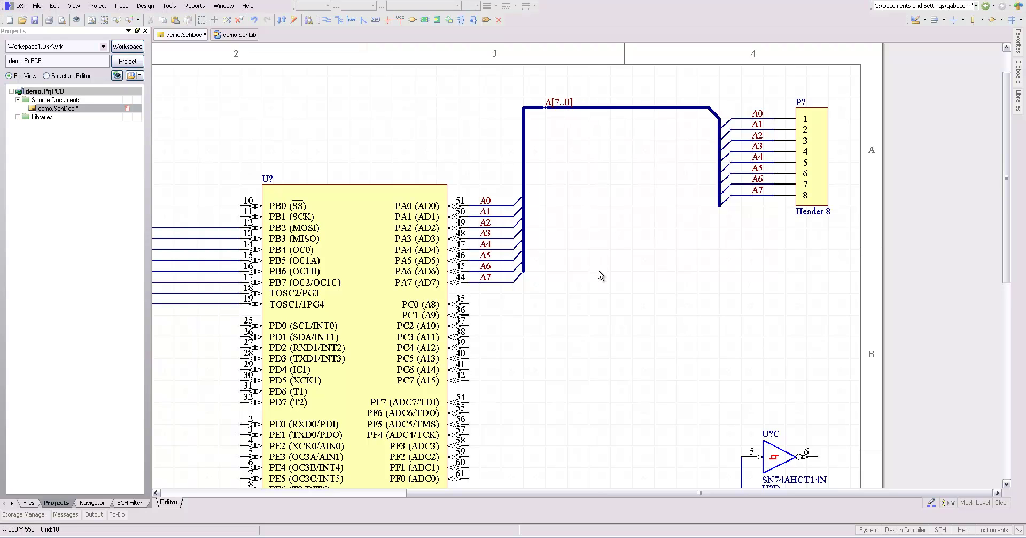
Save the schematic and zoom out to show the left Header 8.
key(ctrl+s)
scroll(600, 273, down, 2)
ctrl+scroll(590, 269, down, 4)
ctrl+scroll(543, 298, down, 1)
ctrl+scroll(544, 297, down, 1)
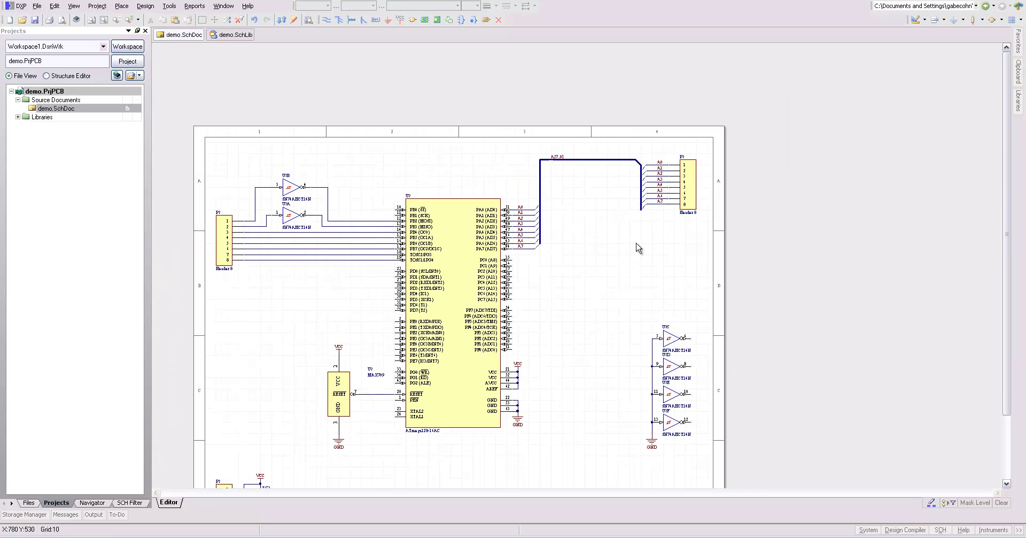
Duplicate the left Header 8 and place the copy directly below it.
click(225, 246)
shift+drag(225, 245, 242, 328)
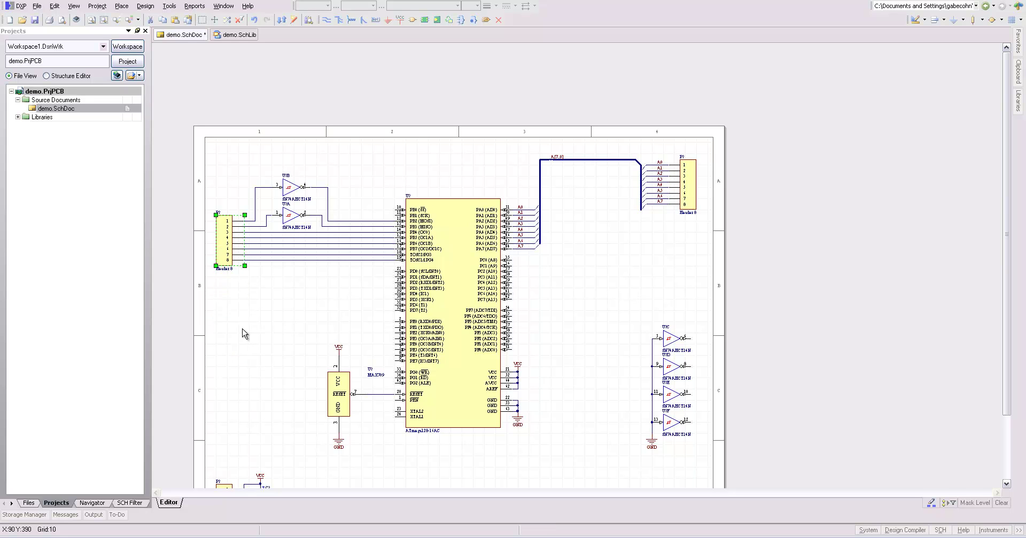
click(283, 307)
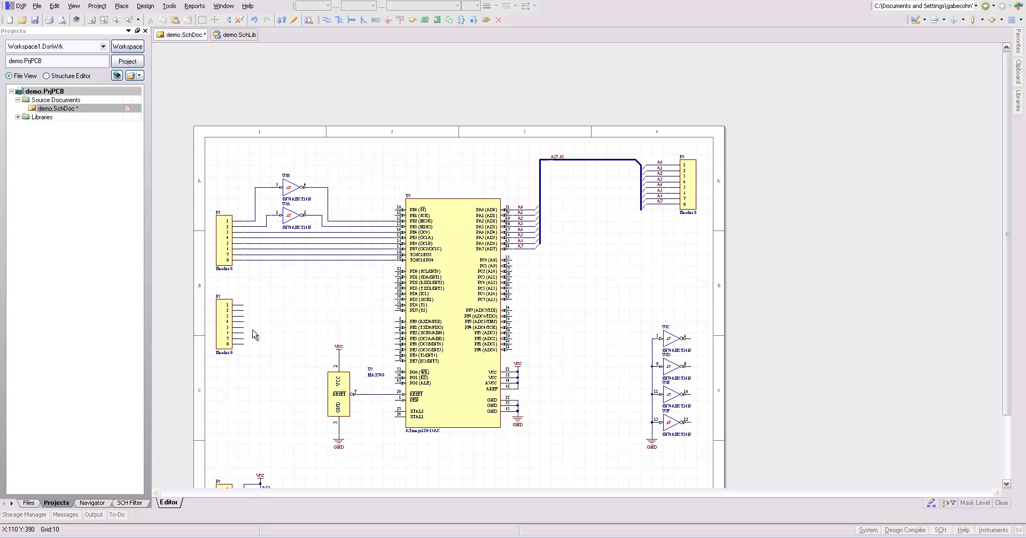
ctrl+scroll(255, 334, down, 2)
ctrl+scroll(254, 335, up, 3)
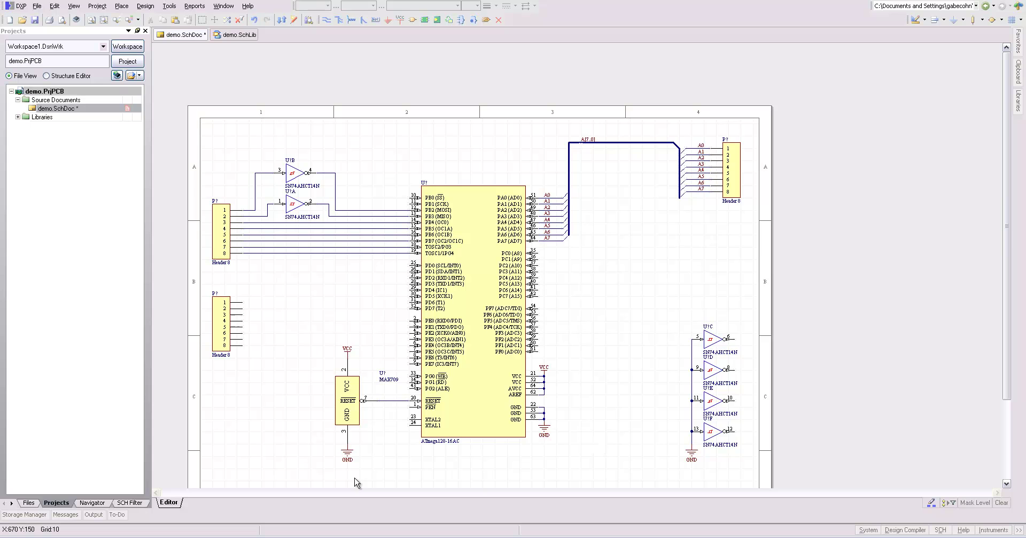
ctrl+scroll(251, 389, up, 1)
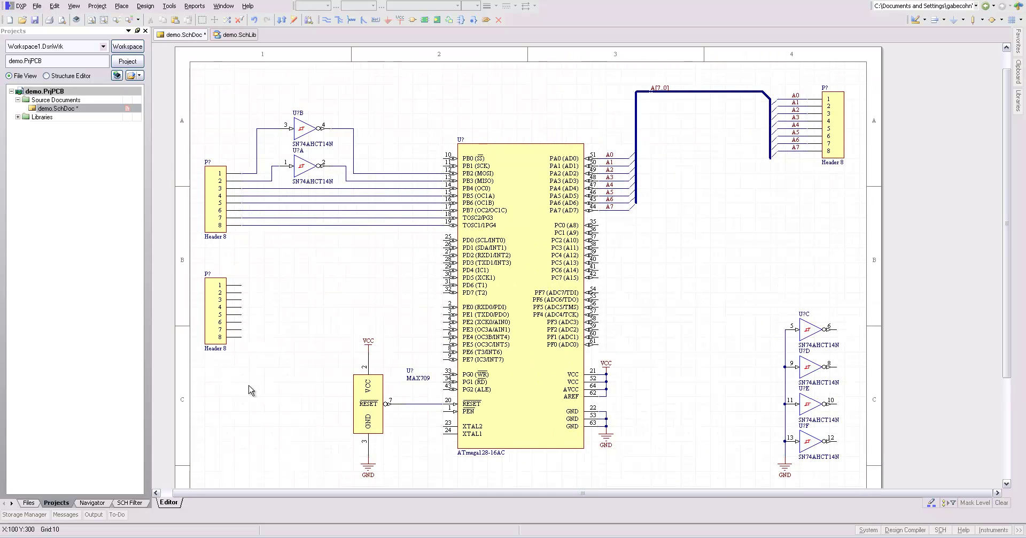
Place net labels on pins 1–8 of the lower Header 8, with an extra label on pin 4.
click(375, 20)
click(238, 285)
click(242, 292)
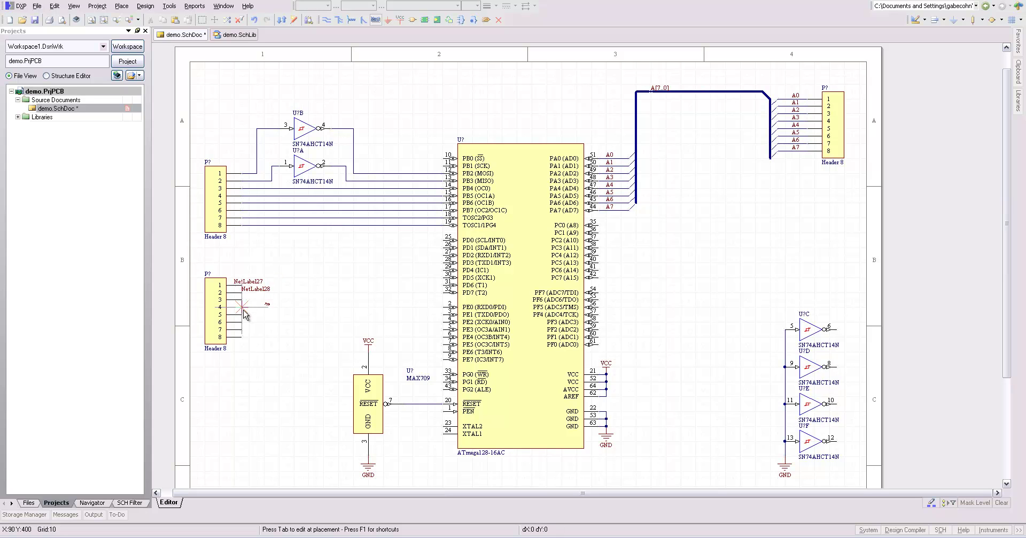
click(242, 307)
click(242, 314)
click(242, 322)
click(242, 329)
click(242, 337)
click(242, 300)
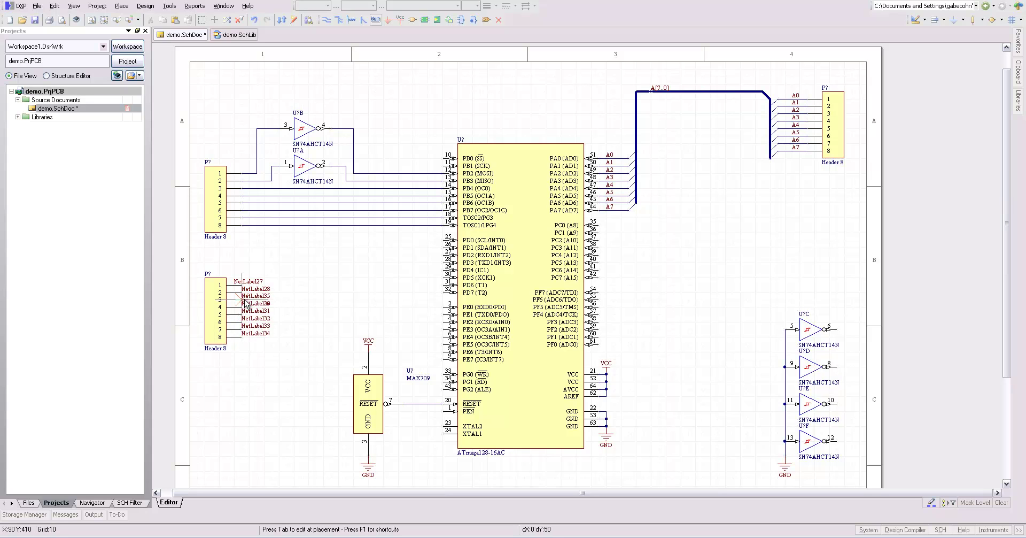
click(242, 307)
key(Escape)
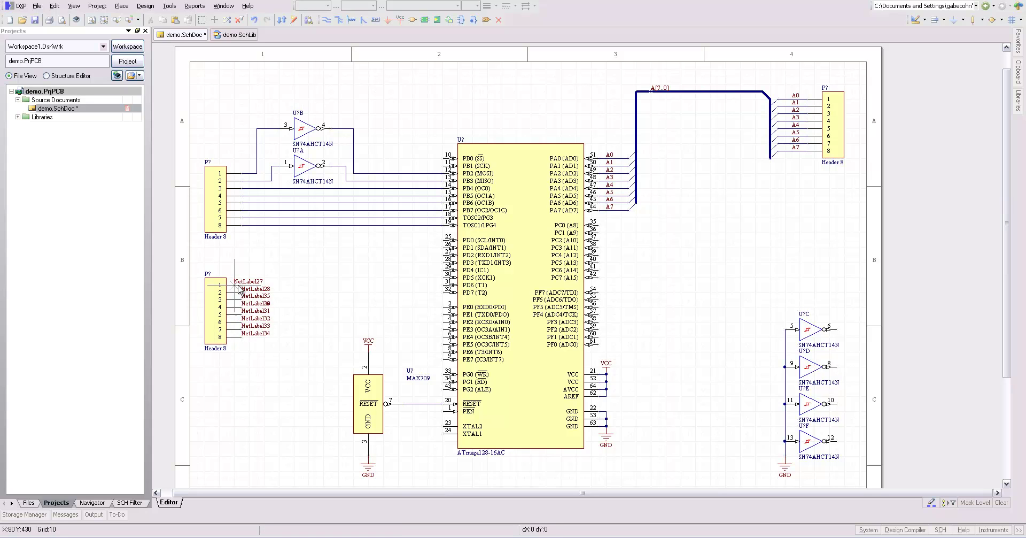
Reposition the pin 1 net label and rename its net to C0.
drag(243, 282, 251, 289)
double_click(267, 286)
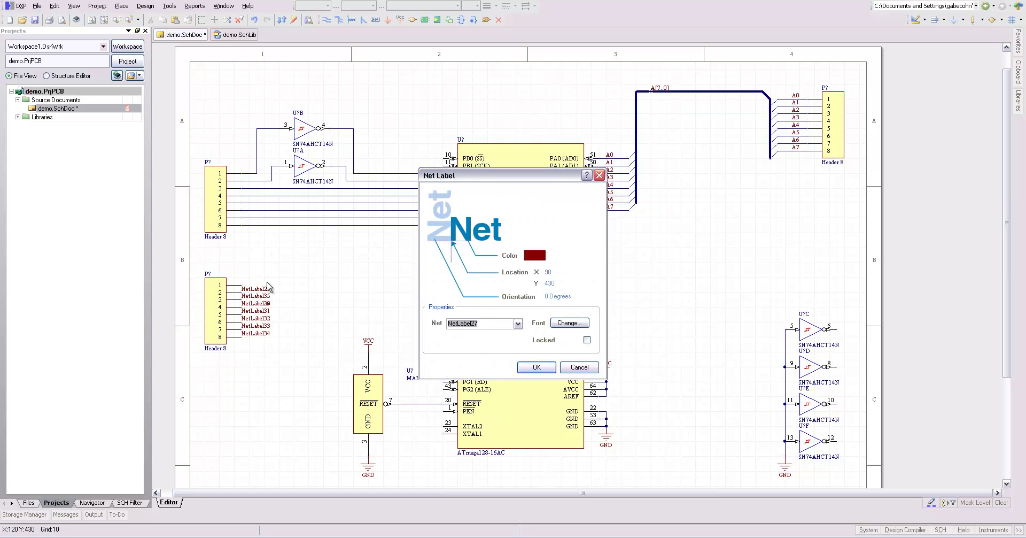
text(C0)
key(Return)
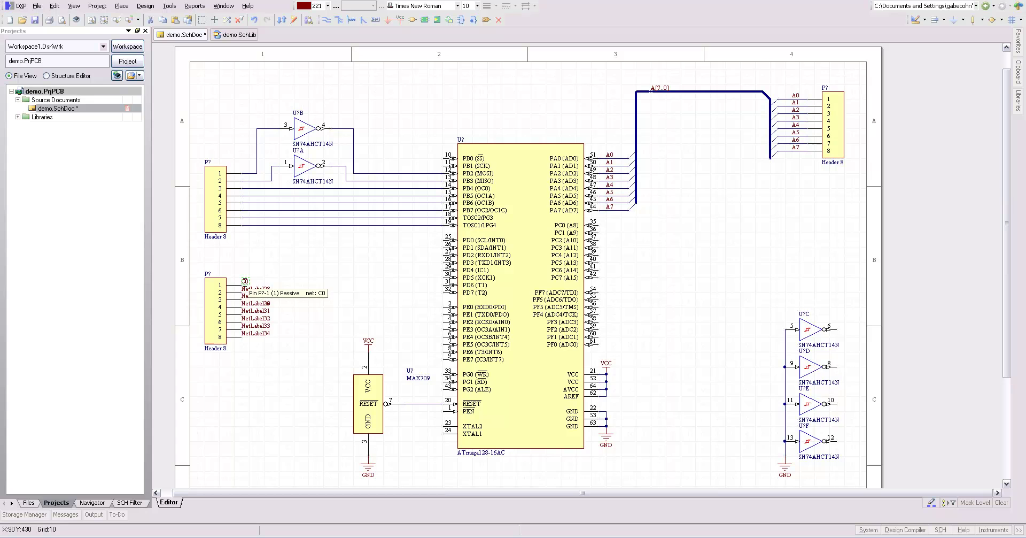
click(246, 281)
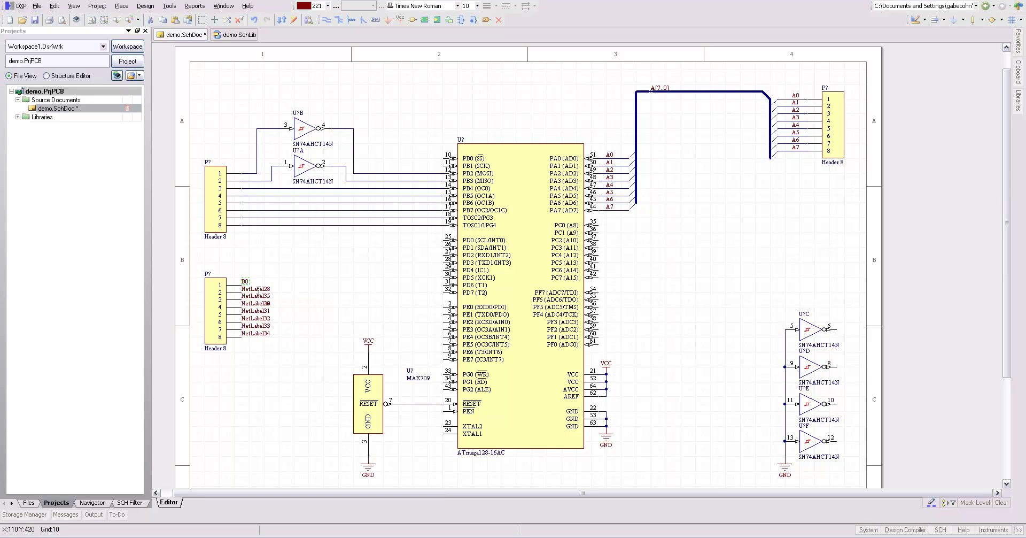
Rename the pin 2 net label B1 and the pin 3 label B3.
double_click(258, 289)
text(B1)
key(Return)
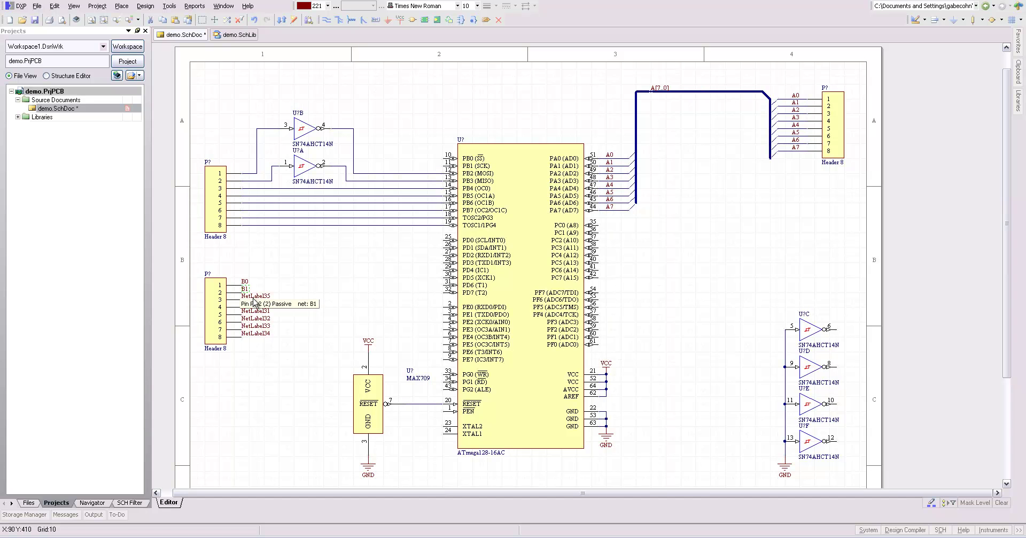
double_click(257, 297)
text(B2)
key(Return)
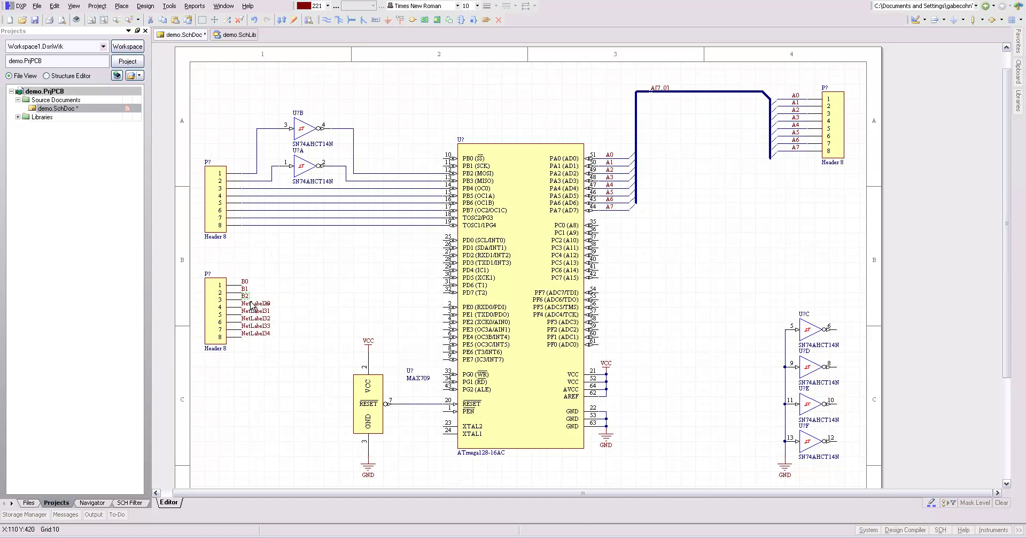
double_click(250, 297)
text(B3)
key(Return)
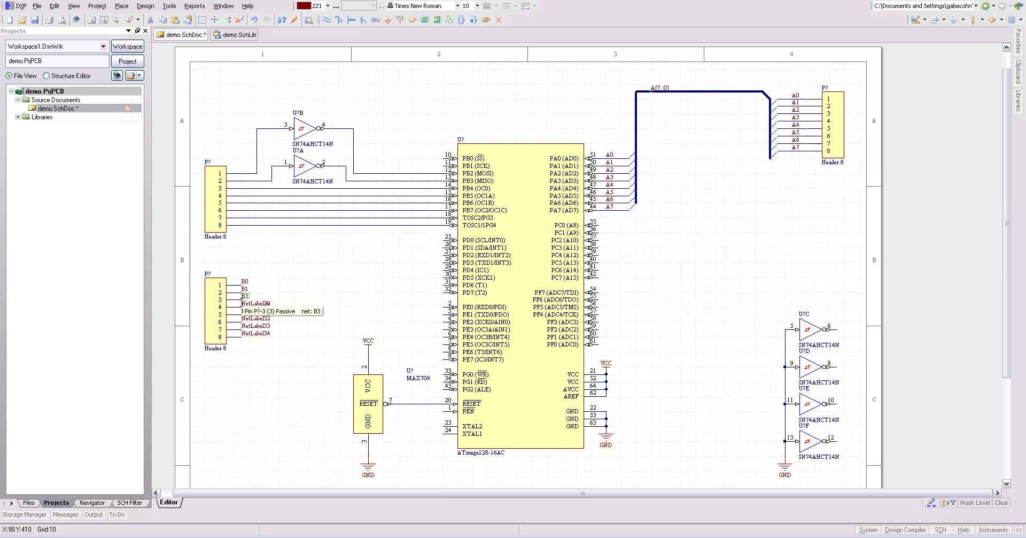
double_click(252, 303)
text(B4)
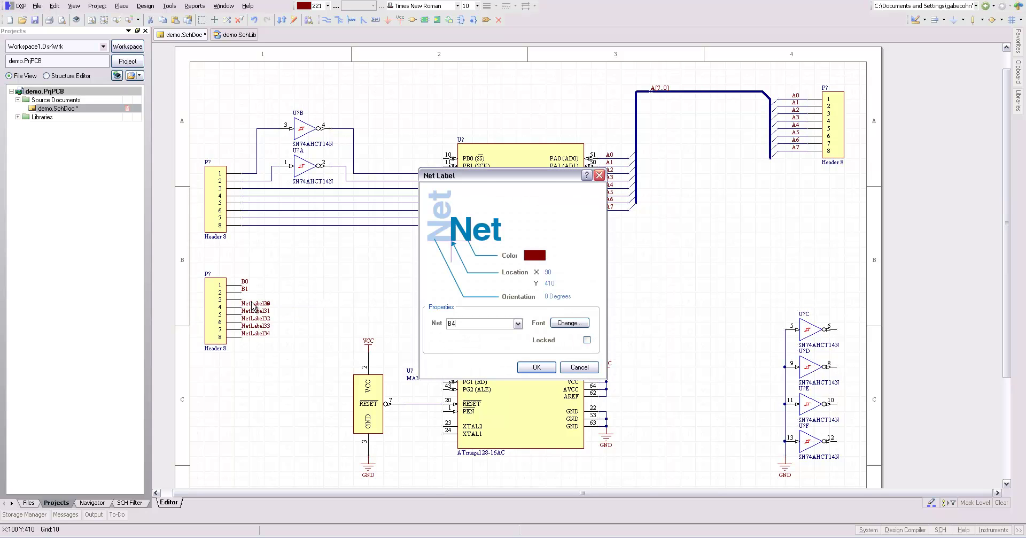
text(3)
key(Return)
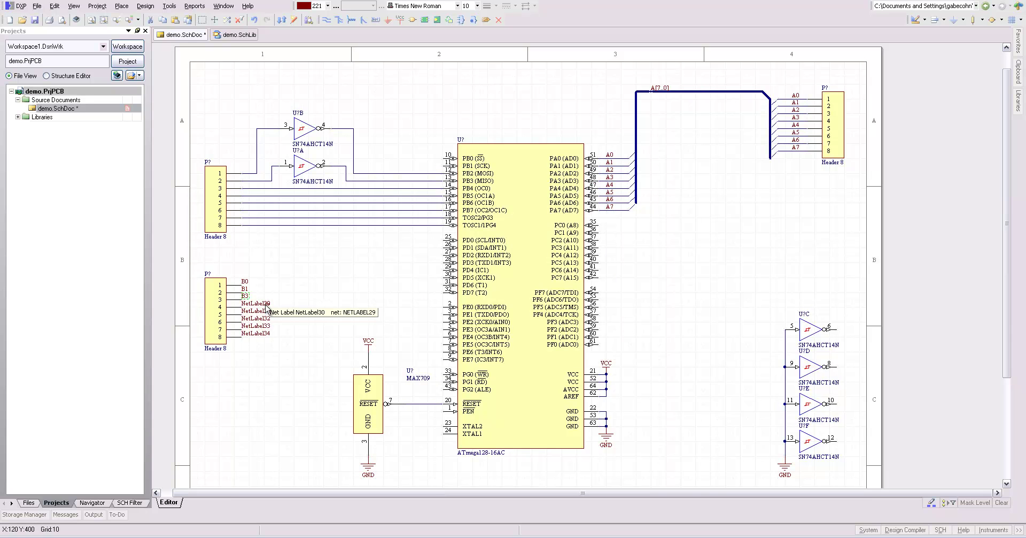
Sort out the overlapping labels on pin 4 and delete the stray duplicate NetLabel30.
double_click(265, 303)
click(279, 289)
double_click(253, 306)
key(Return)
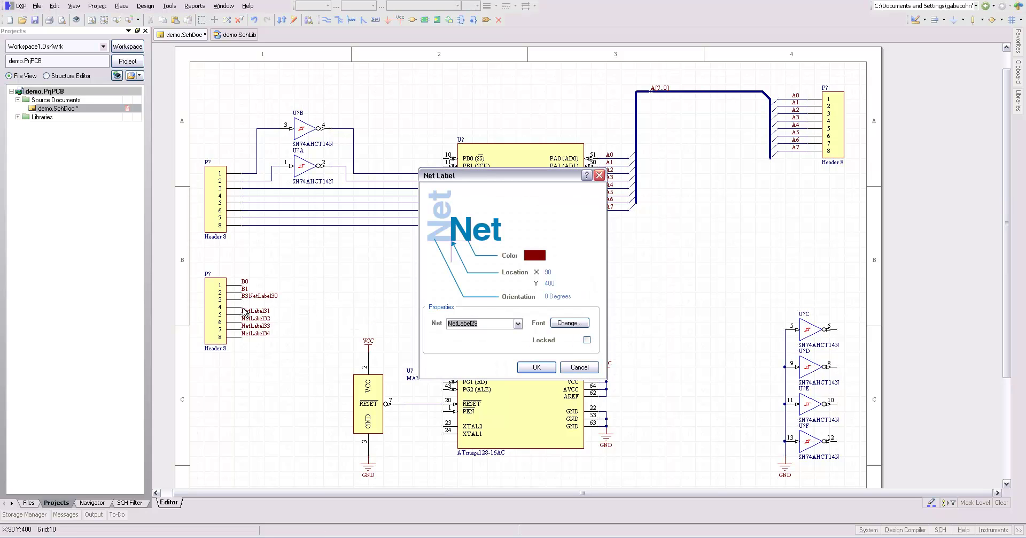
click(534, 367)
click(293, 299)
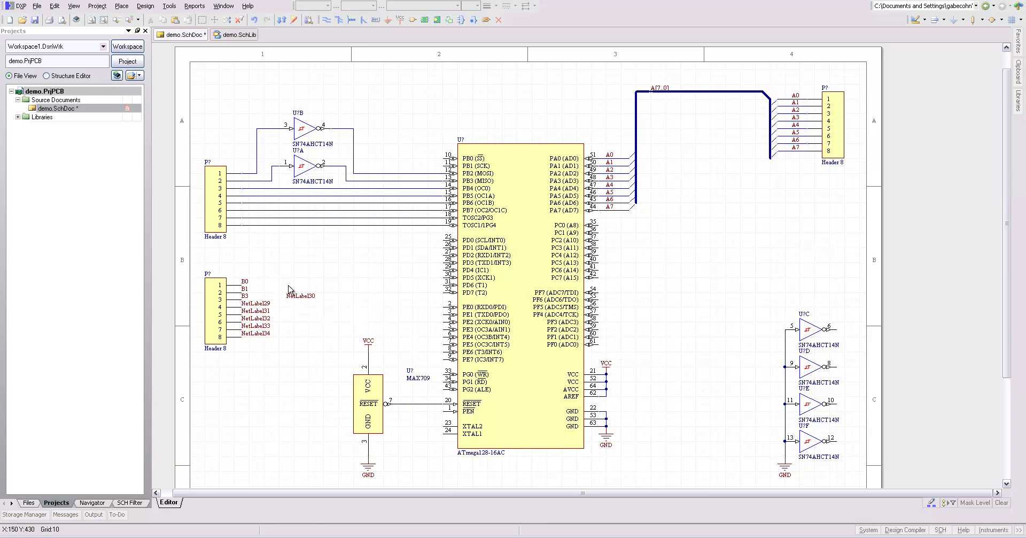
drag(287, 285, 340, 332)
key(Delete)
Rename the pin 4, 5 and 6 net labels B4, B5 and B6.
double_click(254, 304)
text(V)
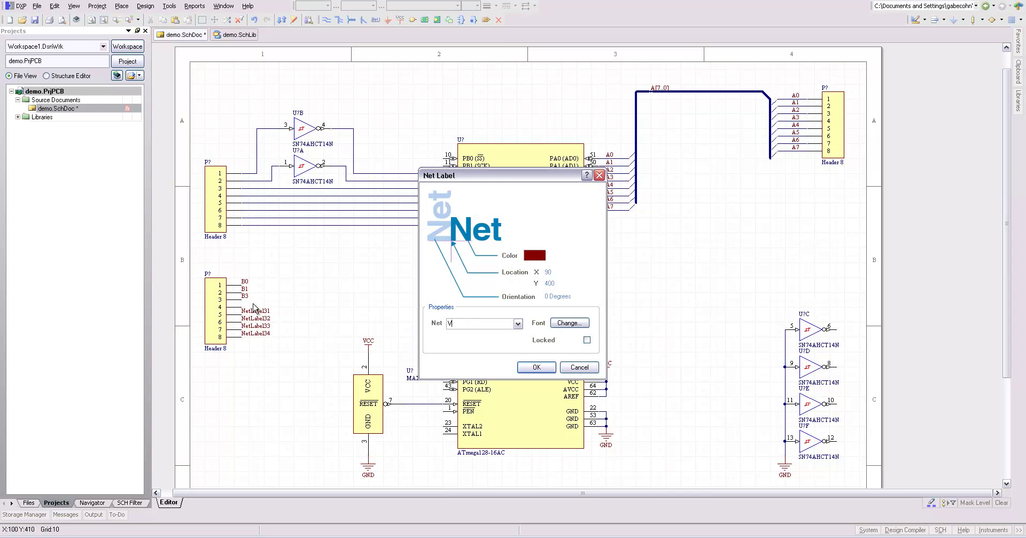
text(B4)
key(Return)
double_click(257, 312)
text(B5)
key(Return)
double_click(257, 319)
text(B6)
key(Return)
Rename the pin 7 net label B7.
double_click(256, 327)
text(B0)
key(Return)
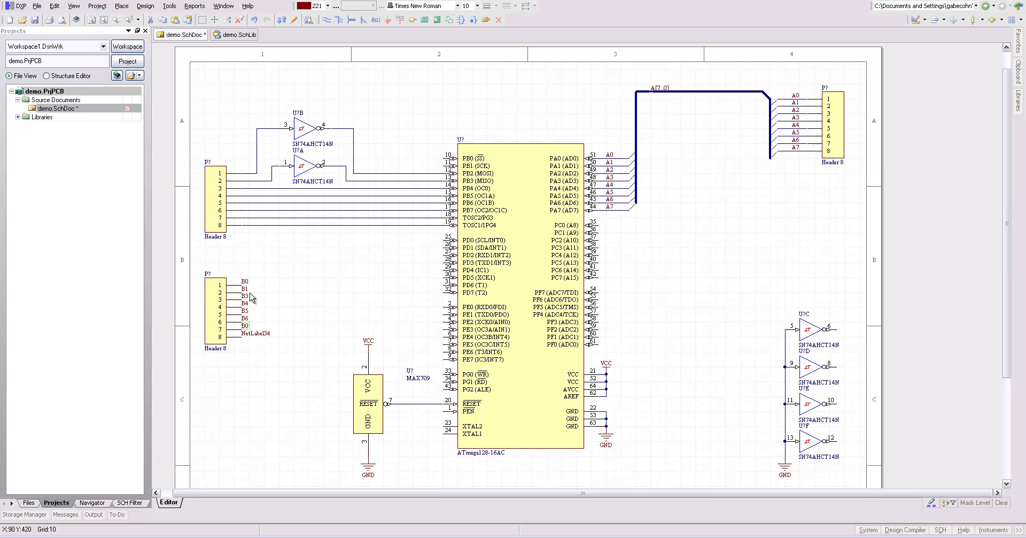
double_click(247, 325)
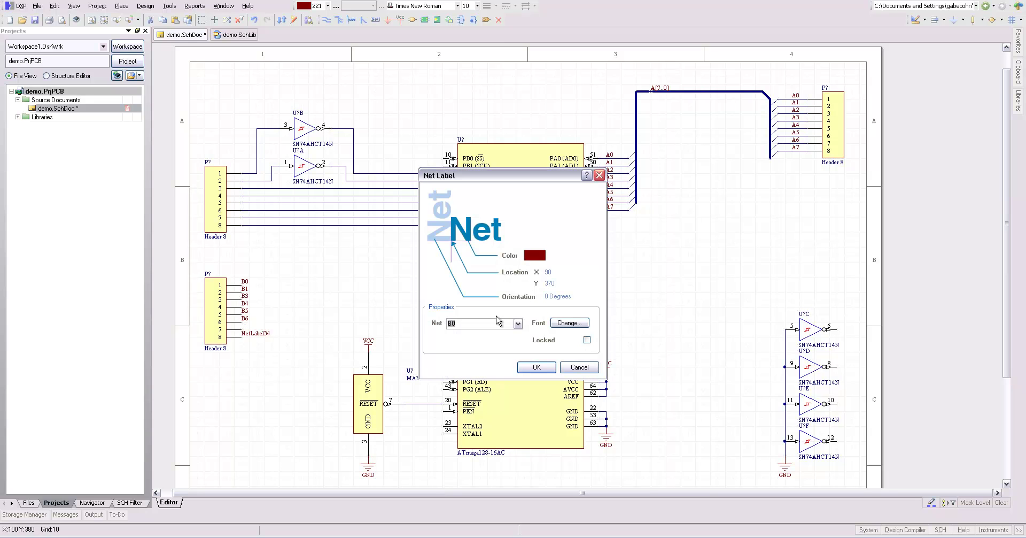
text(7)
key(Return)
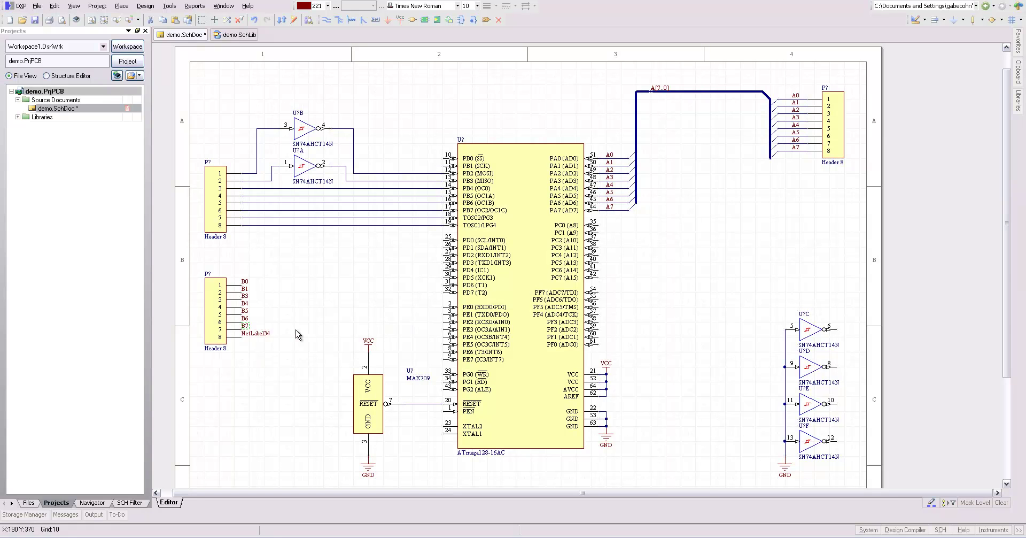
Shift labels B3–B7 down one pin and rename the spare label B2.
click(311, 292)
key(Escape)
drag(258, 290, 242, 330)
drag(294, 289, 264, 296)
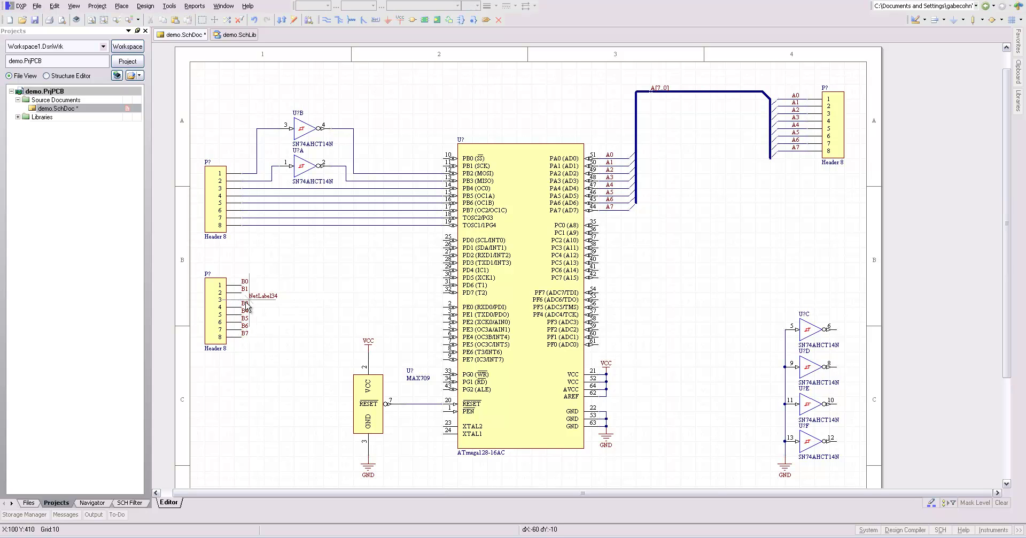
key(Tab)
text(B2)
key(Return)
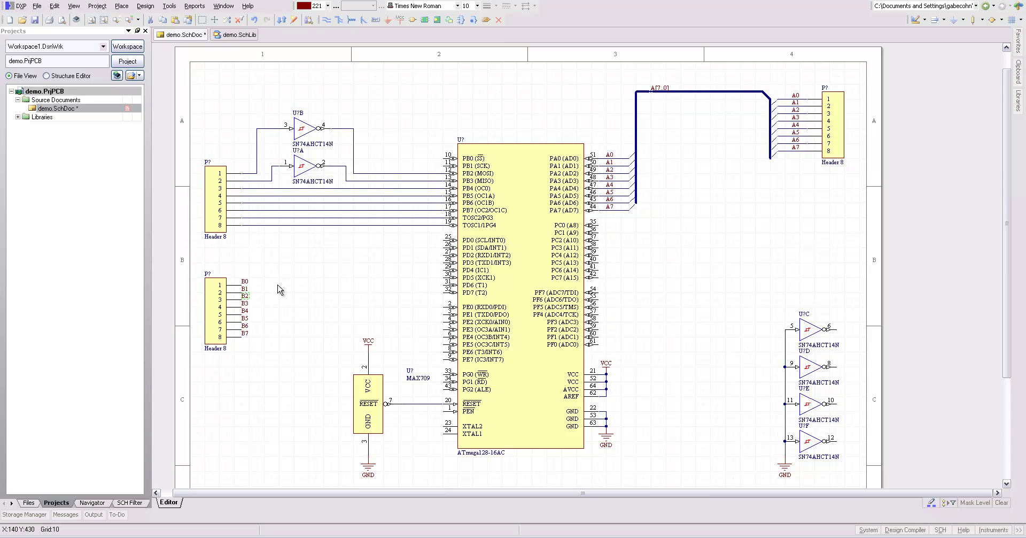
Copy the B0–B7 net labels and paste them beside the microcontroller's PC0–PC7 pins.
drag(227, 266, 268, 356)
key(ctrl+c)
key(ctrl+v)
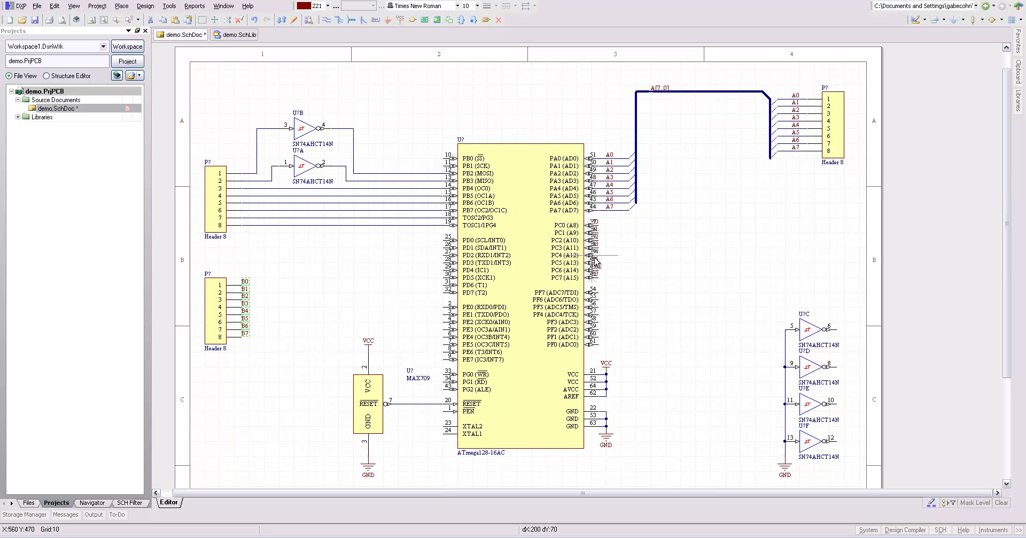
click(600, 255)
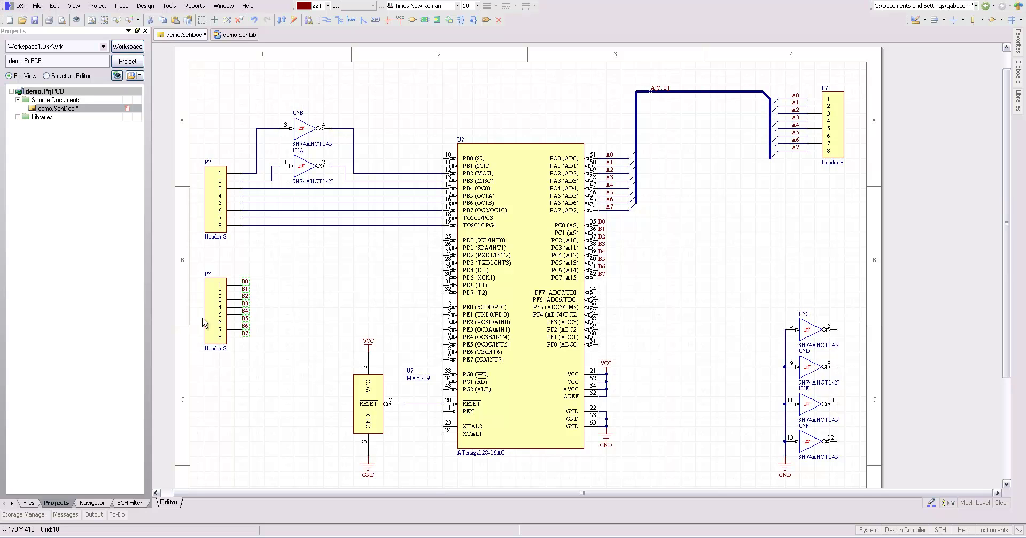
click(652, 289)
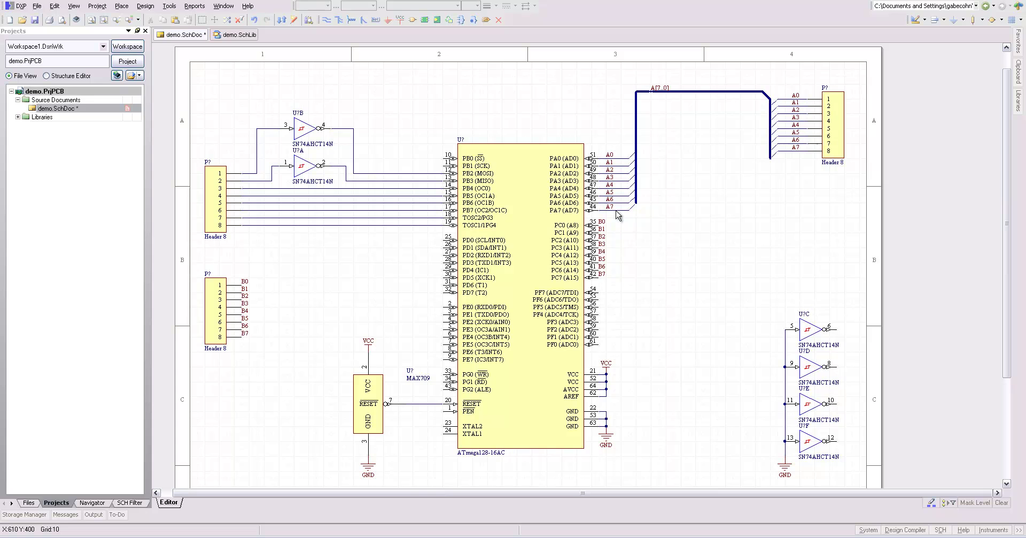
Save the schematic and scroll down to the sheet bottom.
scroll(657, 305, down, 1)
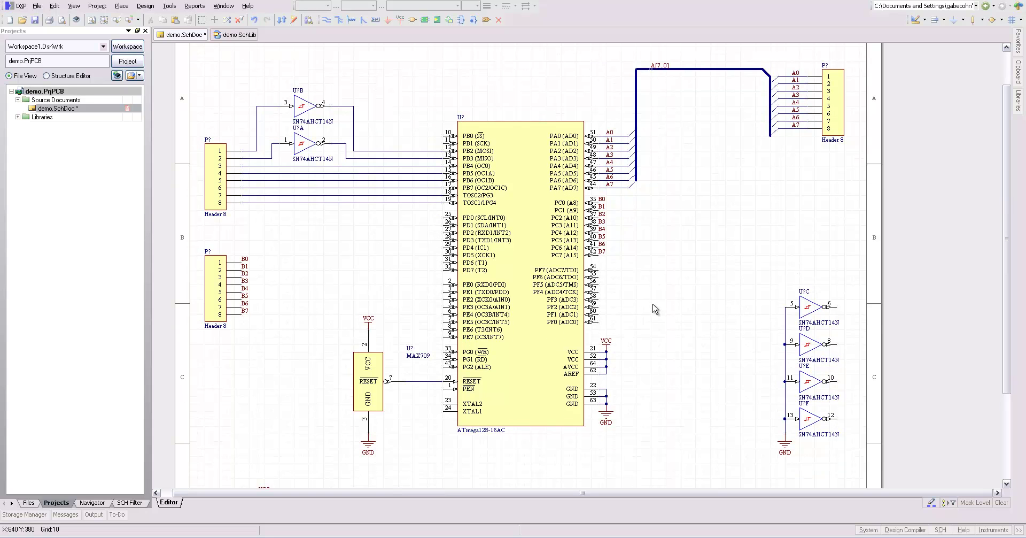
key(ctrl+s)
scroll(369, 260, down, 4)
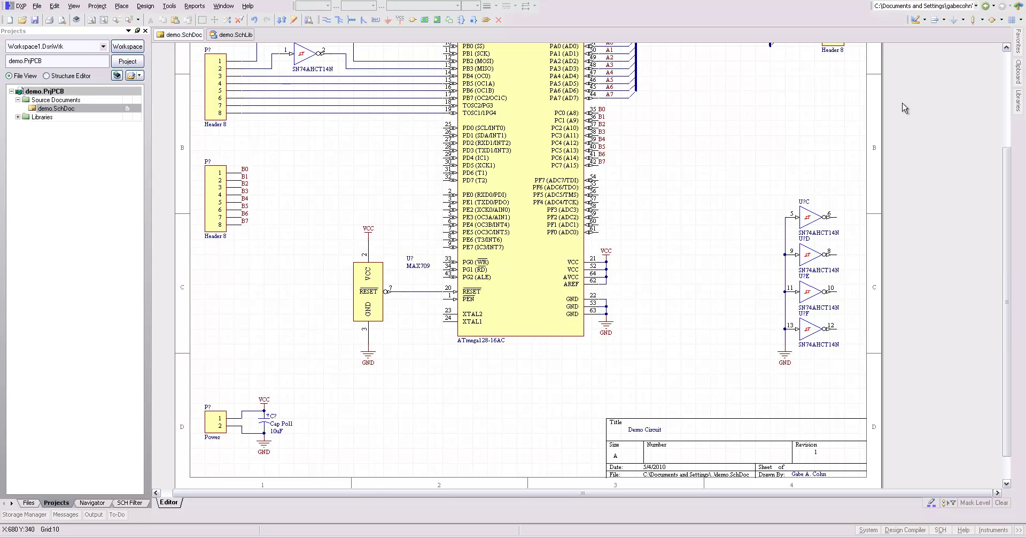
Place two vertically rotated 0.1uF capacitors side by side near the sheet bottom.
click(983, 21)
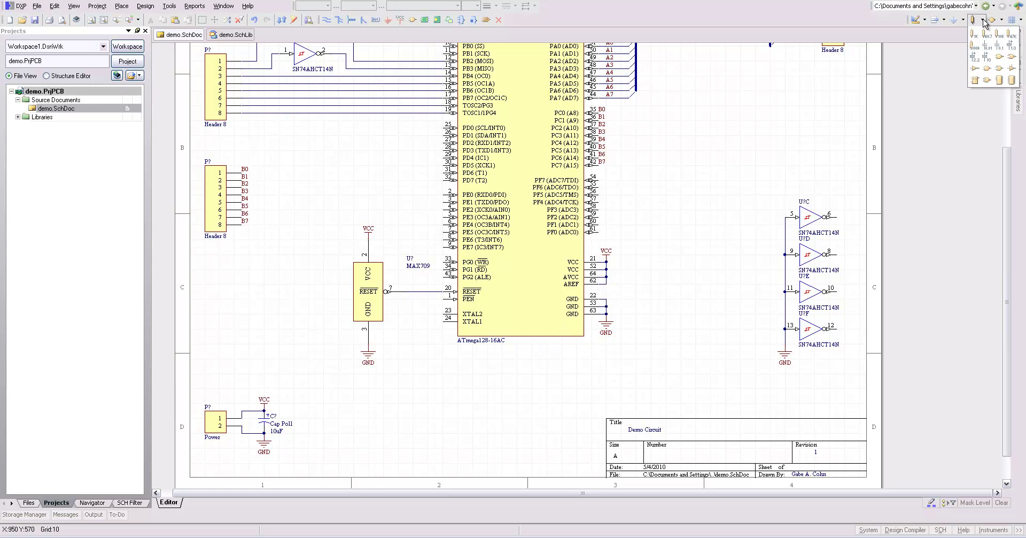
click(1006, 47)
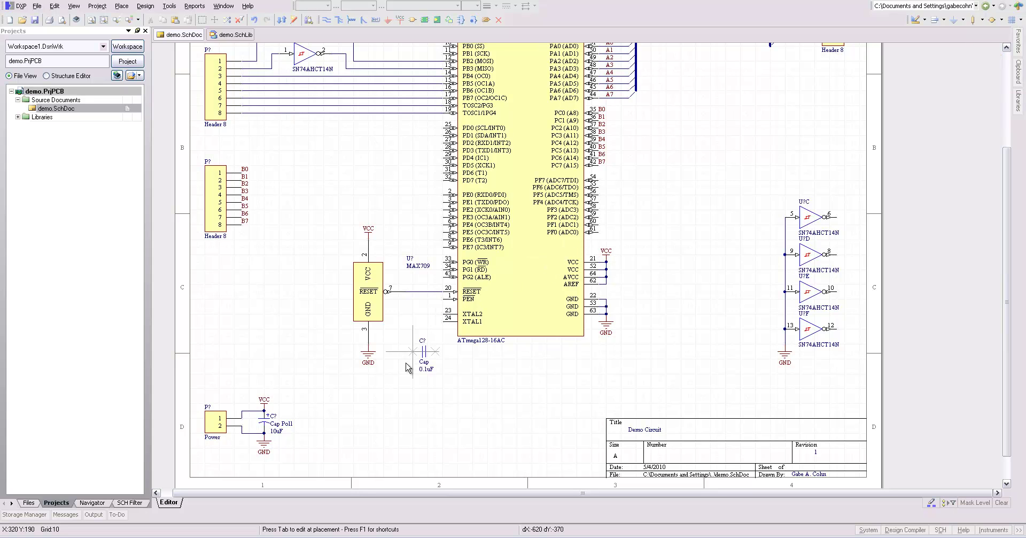
key(space)
key(space)
key(space)
key(space)
key(space)
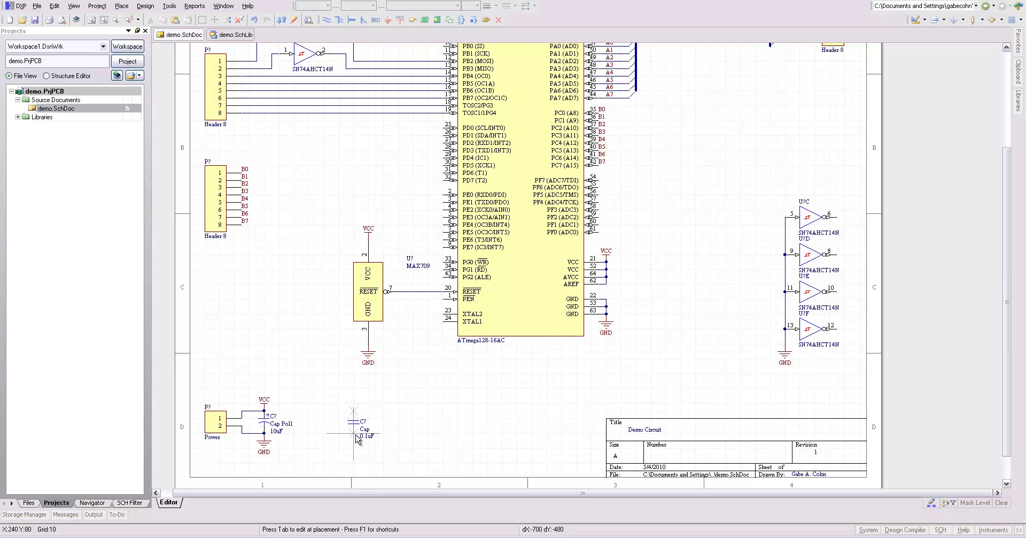
click(368, 429)
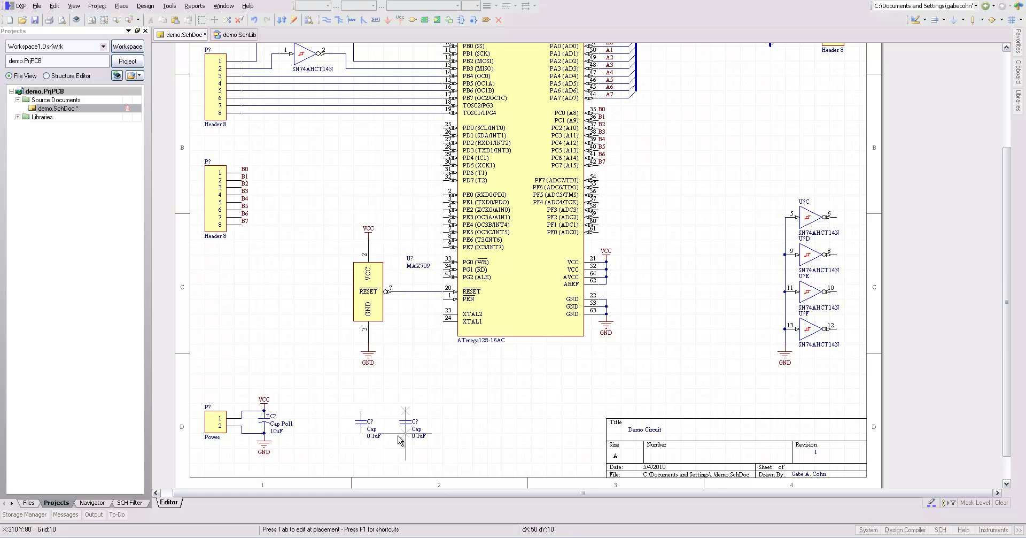
click(397, 438)
right_click(407, 458)
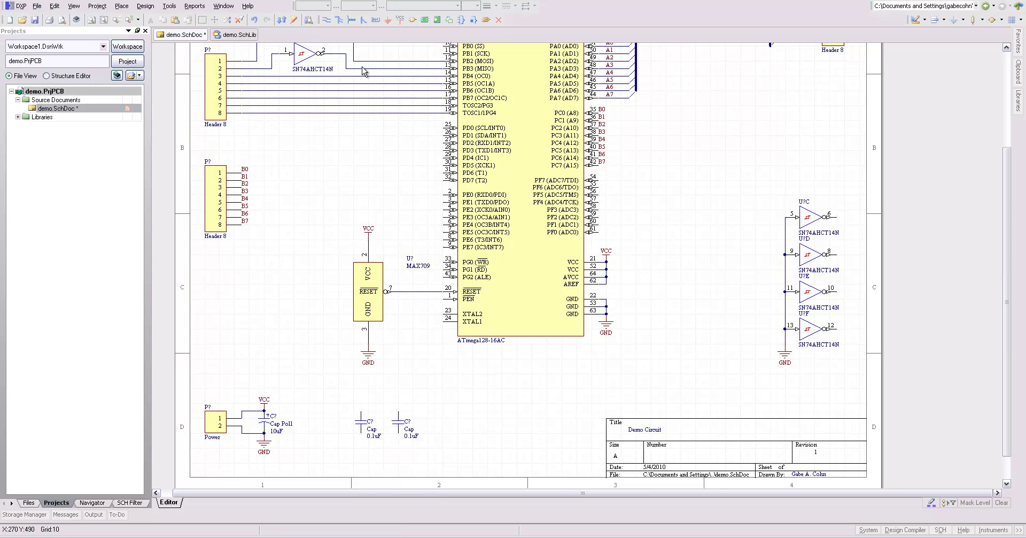
Add a VCC power port above the capacitors and a GND symbol below them.
click(399, 19)
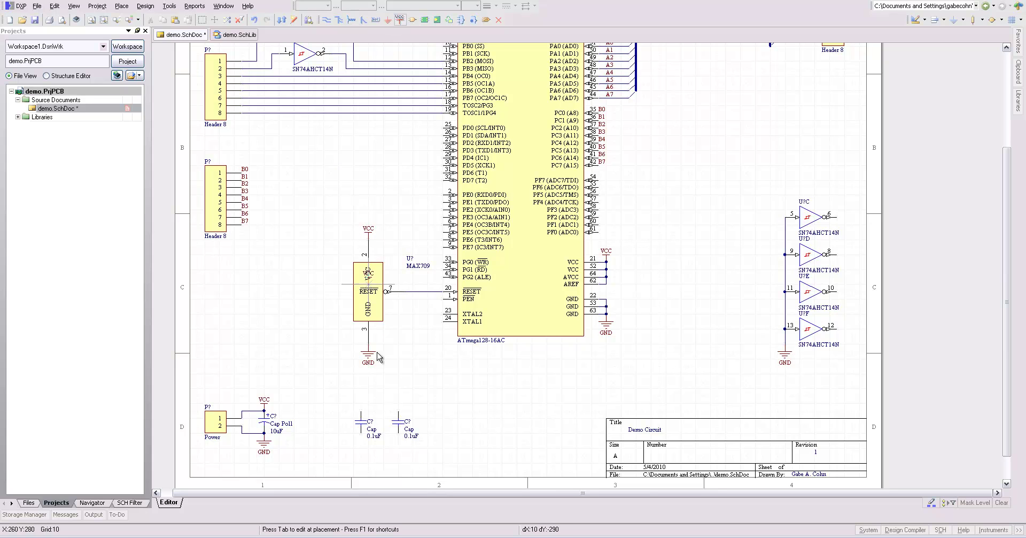
click(383, 410)
right_click(376, 137)
click(388, 20)
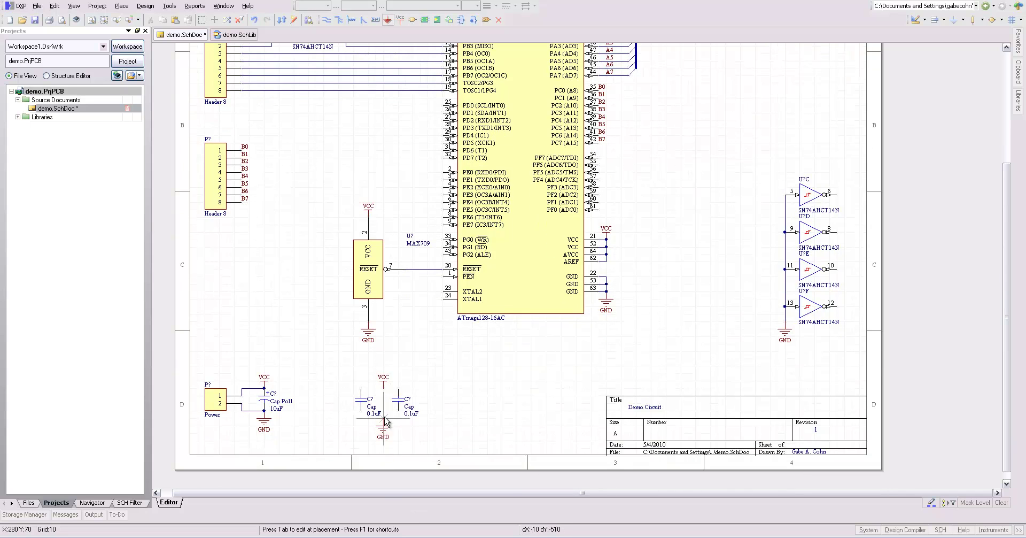
click(383, 428)
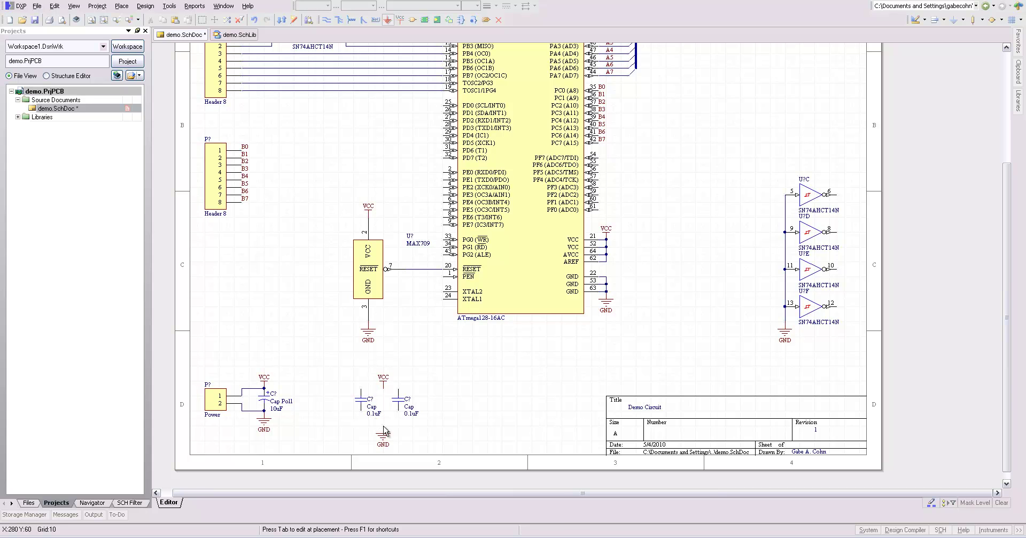
right_click(385, 374)
Wire both capacitors' tops to VCC and their bottoms to GND.
click(326, 20)
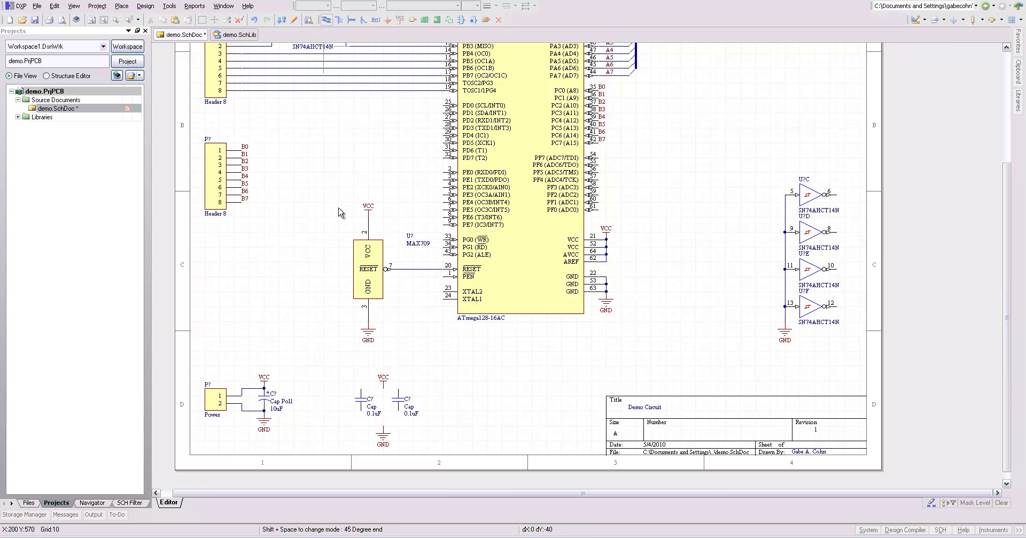
click(362, 388)
click(398, 387)
click(361, 417)
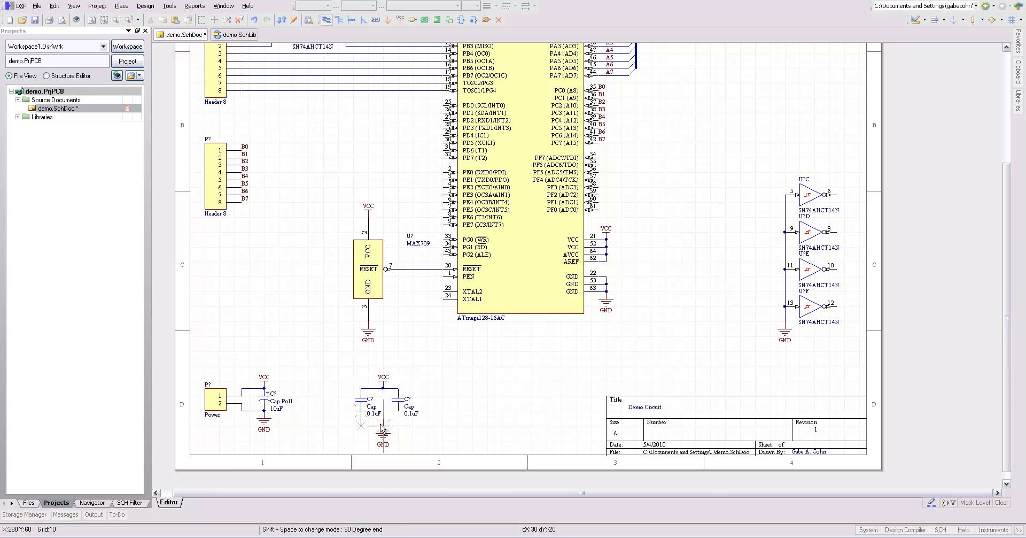
click(382, 426)
click(383, 426)
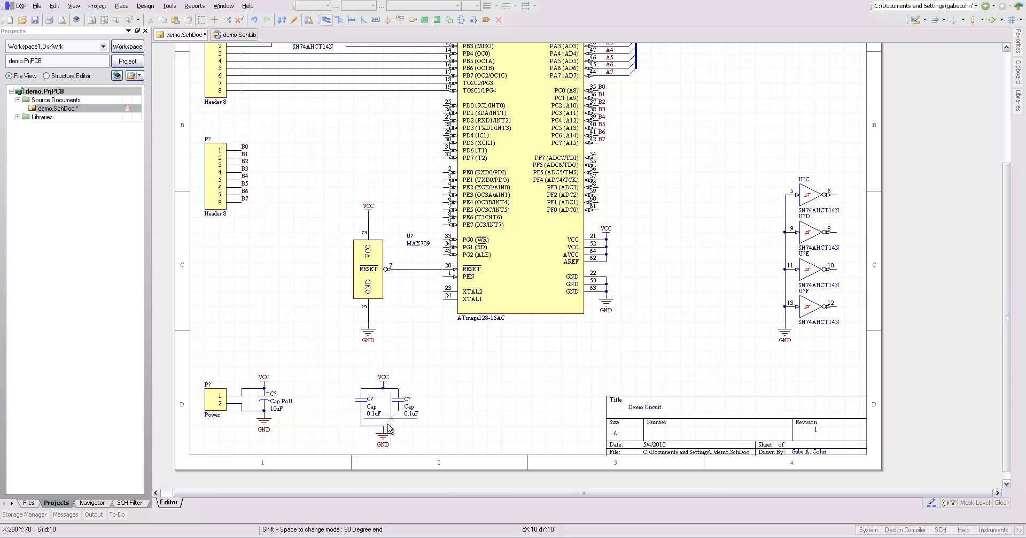
key(space)
click(399, 416)
right_click(401, 416)
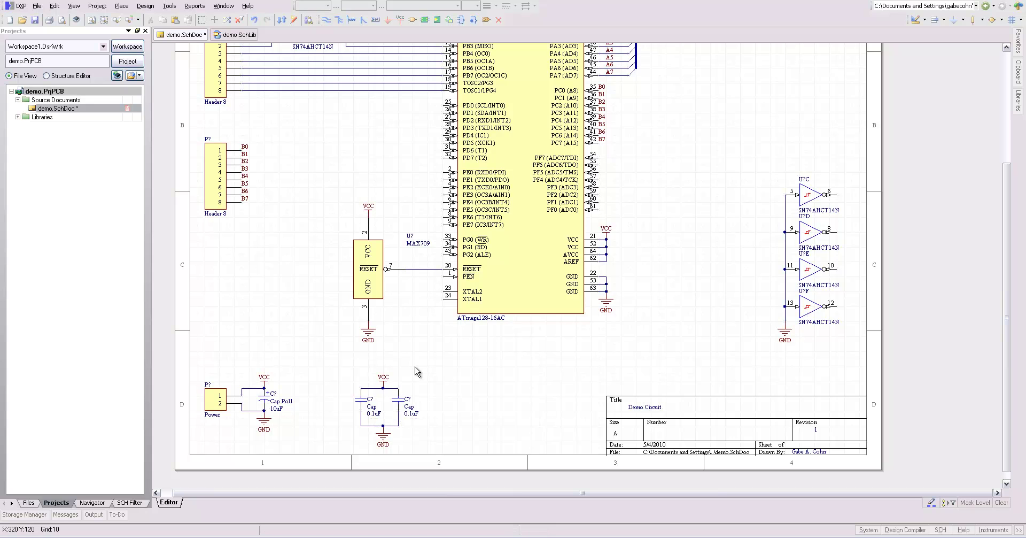
Place a 'Bypass Caps' text string above the two capacitors and save the schematic.
click(121, 6)
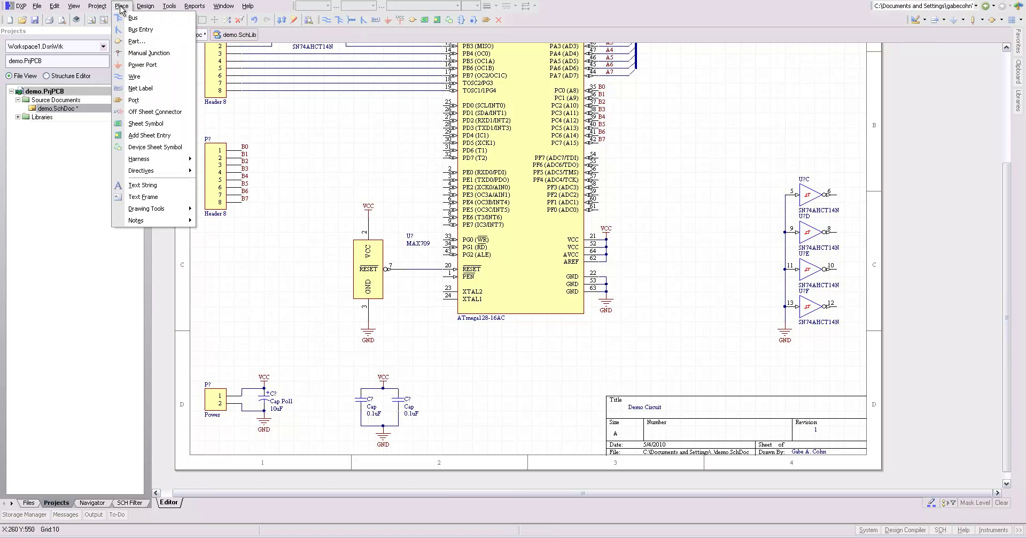
click(142, 186)
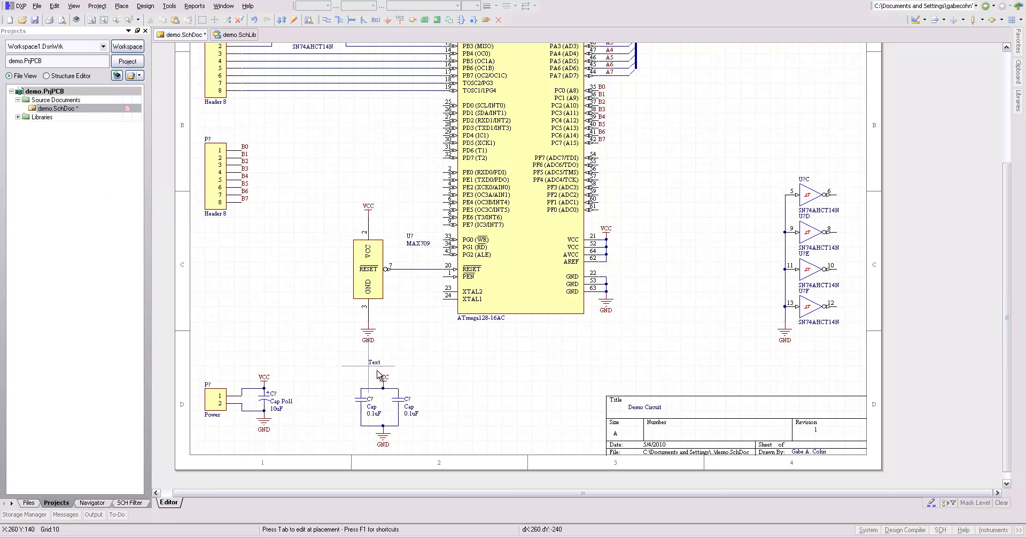
click(377, 365)
right_click(382, 366)
key(Tab)
text(By)
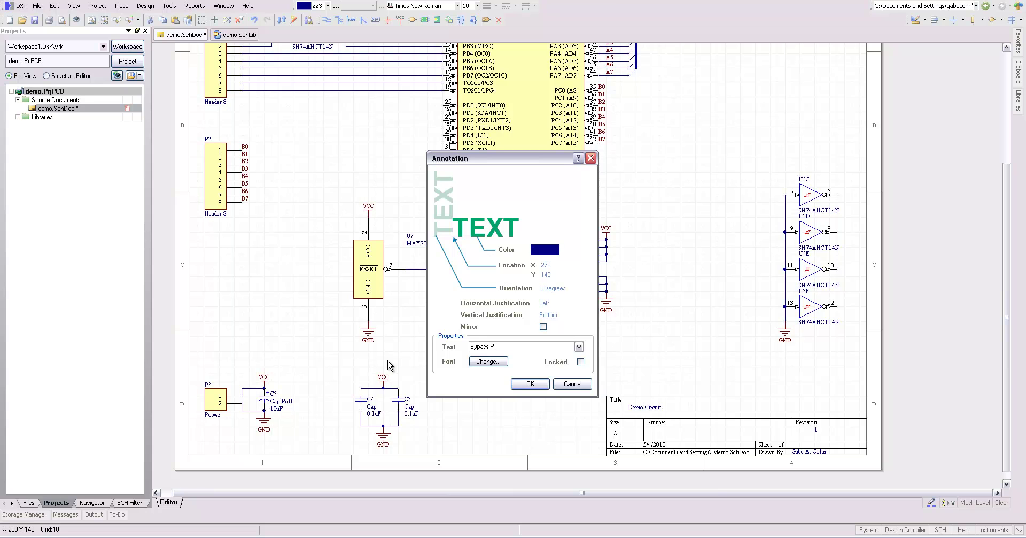
key(Return)
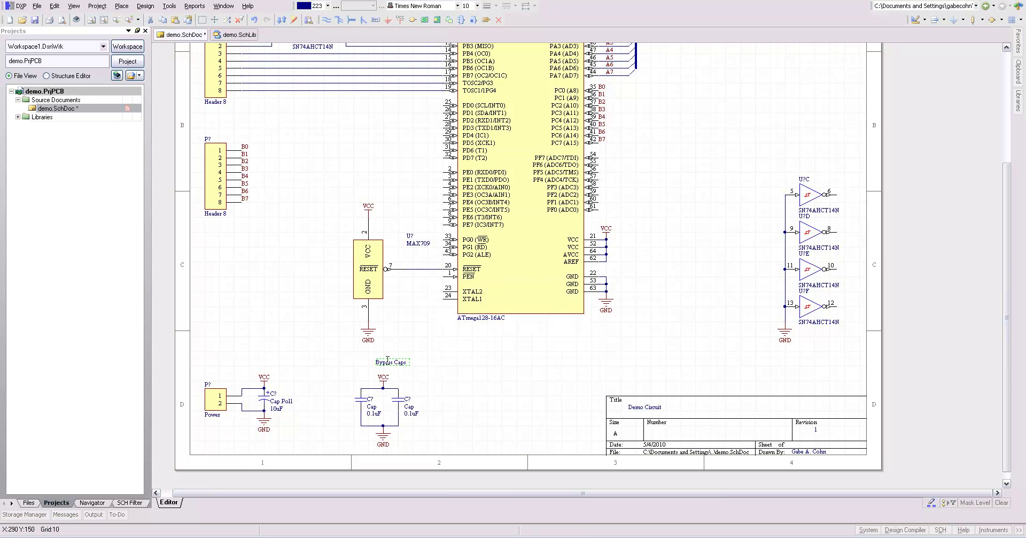
click(422, 382)
key(ctrl+s)
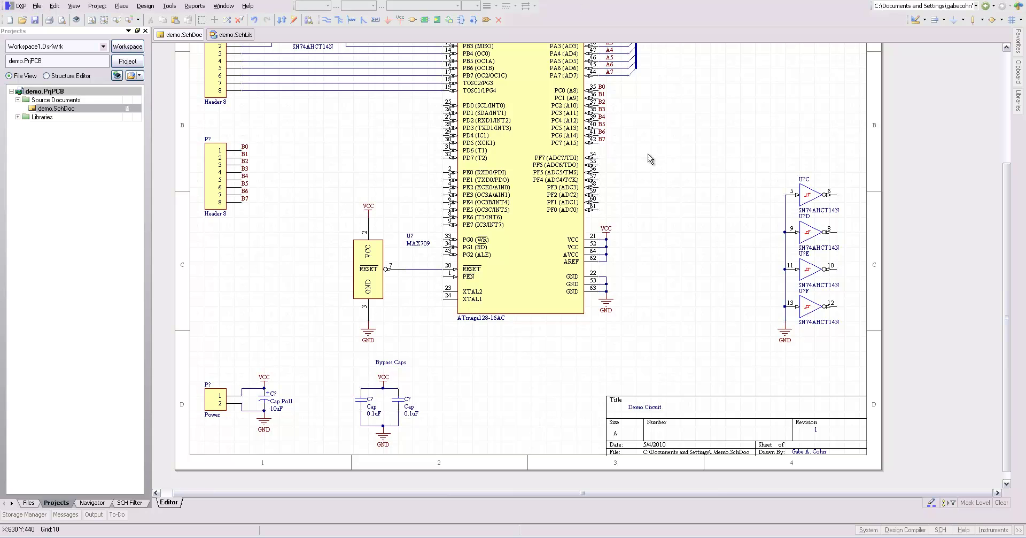
In the Libraries panel, choose general.SchLib and filter 'tp' to select TestPoint.
click(1018, 100)
click(990, 78)
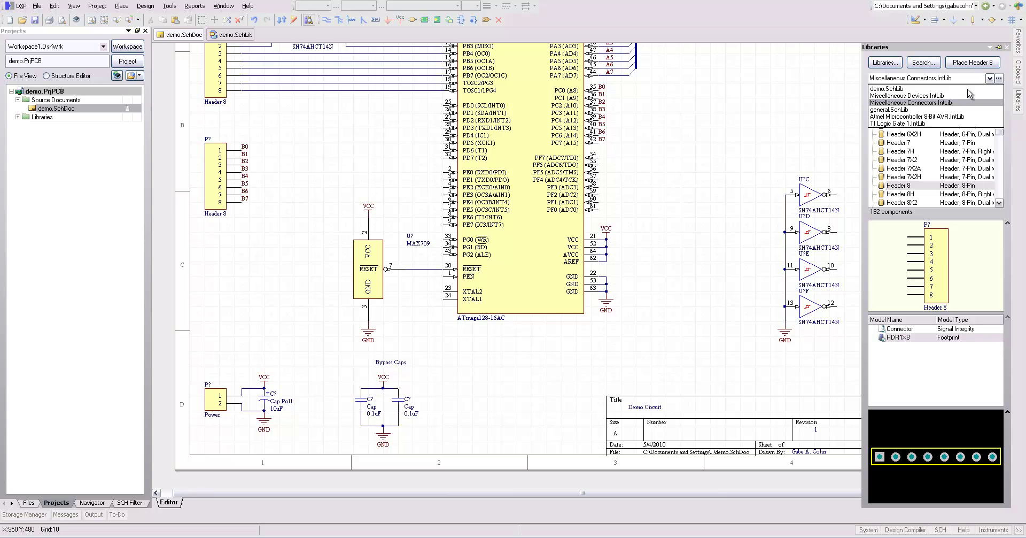
click(921, 110)
click(900, 94)
text(head)
key(BackSpace)
key(BackSpace)
key(BackSpace)
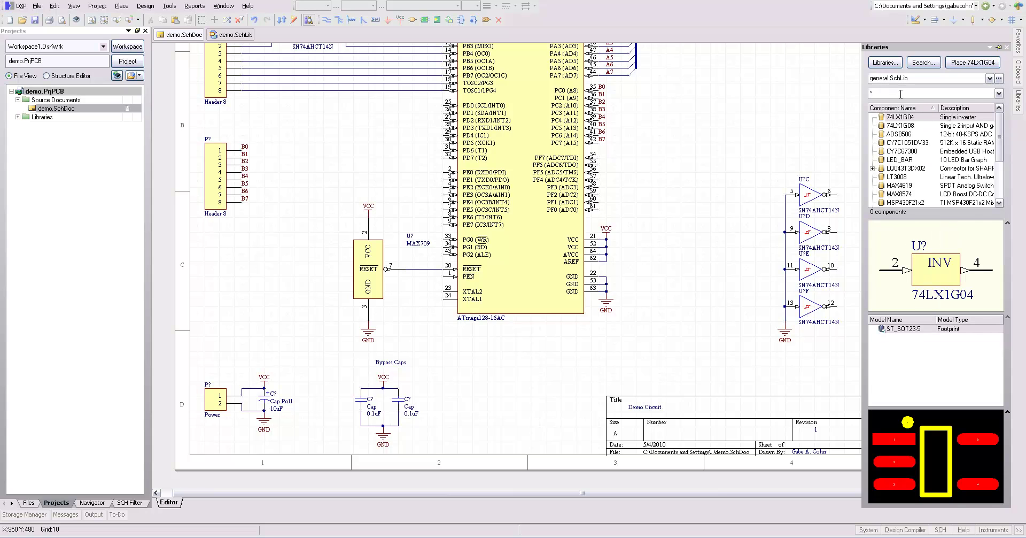
text(tp)
click(906, 117)
Place two test points, one above the other, beside the Power header.
click(971, 62)
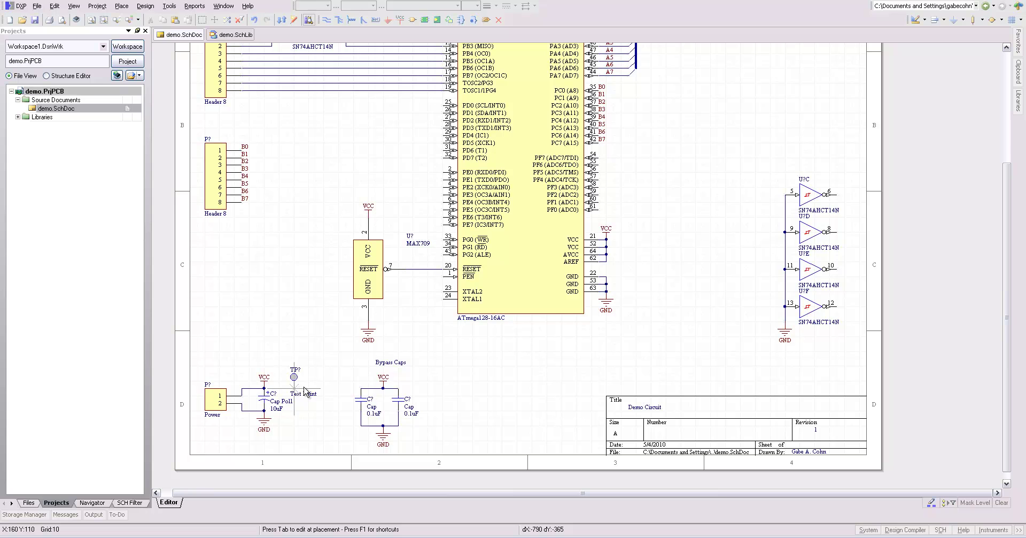
click(298, 391)
key(space)
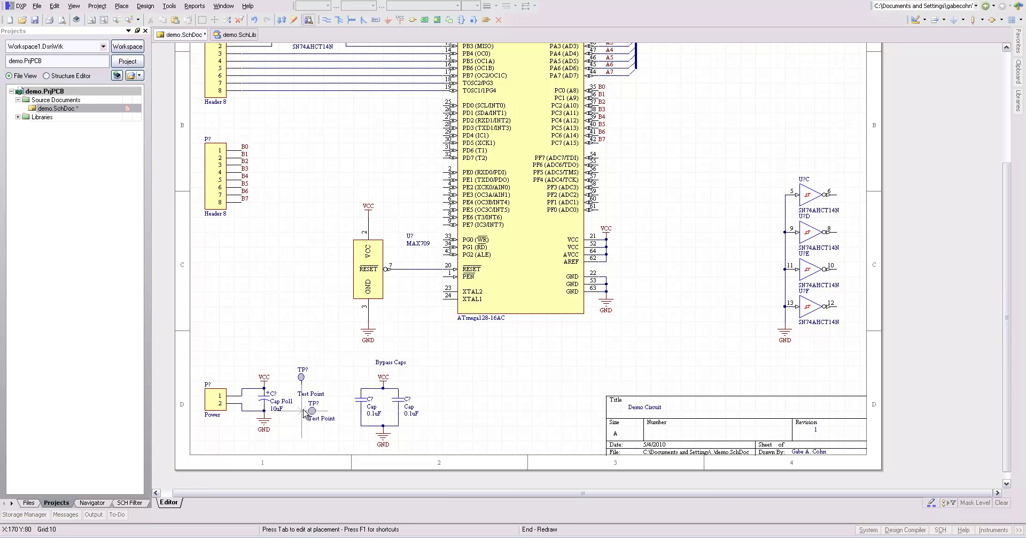
click(305, 412)
right_click(343, 435)
Place a third test point on the RESET line and label it Reset.
scroll(641, 348, up, 3)
scroll(642, 348, up, 2)
mouse_move(1018, 101)
click(972, 62)
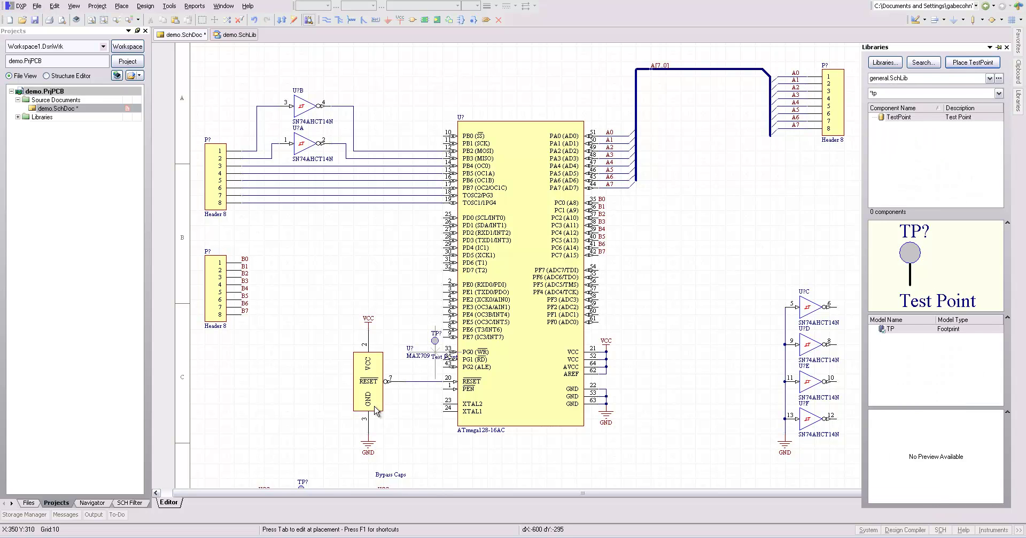
click(406, 381)
key(Escape)
double_click(415, 385)
text(REs)
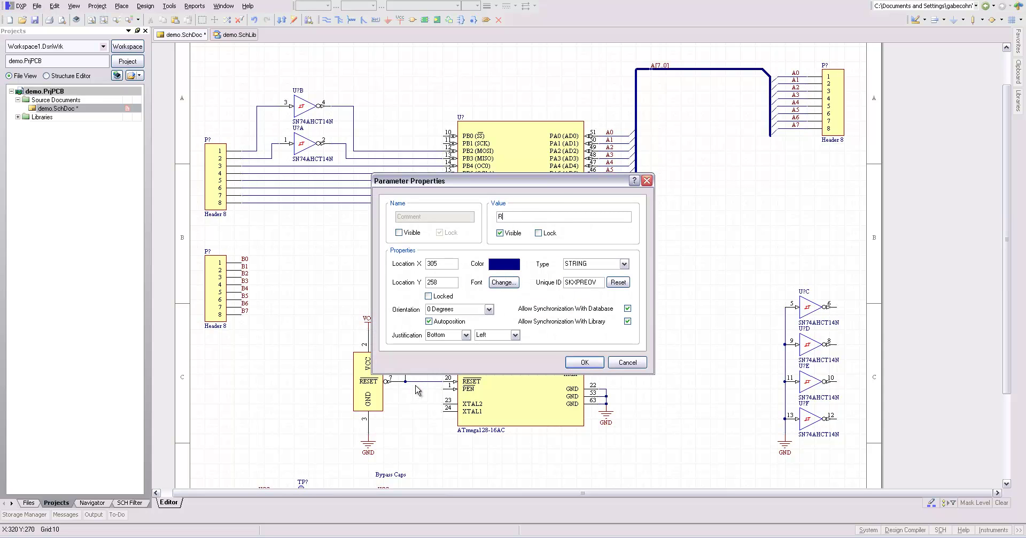
key(Return)
click(432, 434)
Reposition the upper test point and label the two test points VCC and GND.
scroll(432, 434, down, 4)
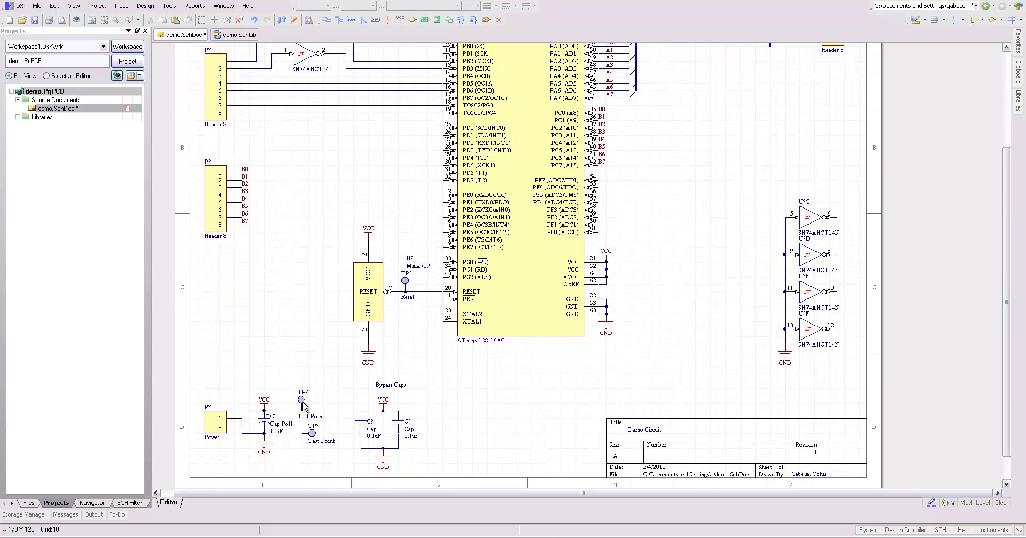
drag(307, 404, 302, 420)
double_click(323, 420)
text(VC)
key(Return)
double_click(327, 442)
text(GND)
key(Return)
click(358, 331)
Wire the VCC and GND test points to the capacitor's VCC and ground nodes.
click(326, 20)
click(311, 410)
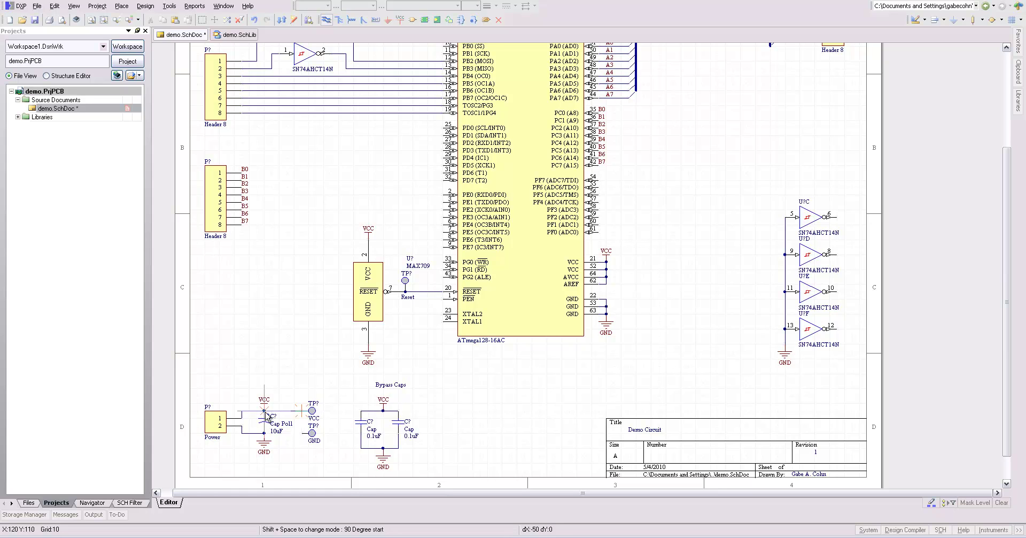
click(264, 410)
click(264, 433)
click(303, 433)
right_click(308, 380)
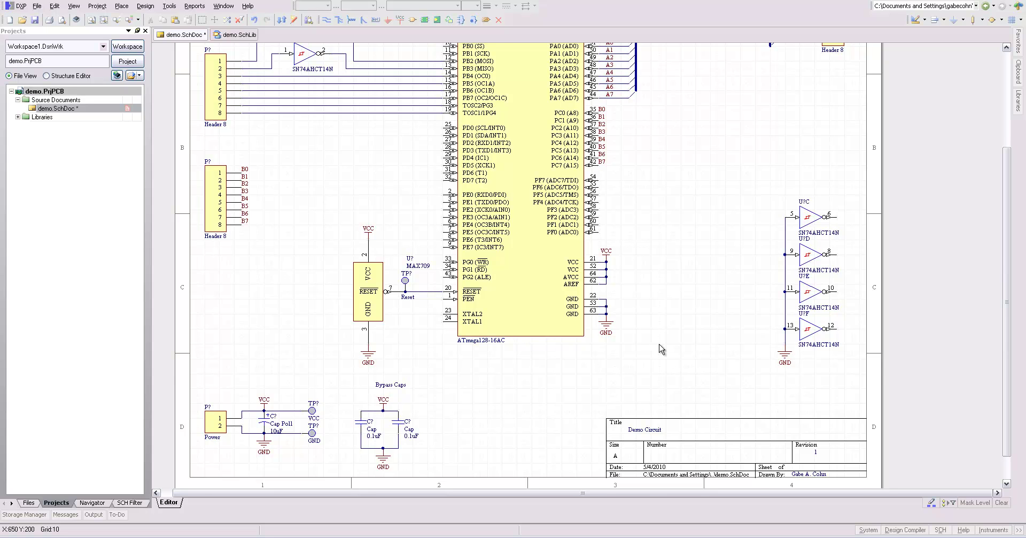
scroll(661, 348, up, 3)
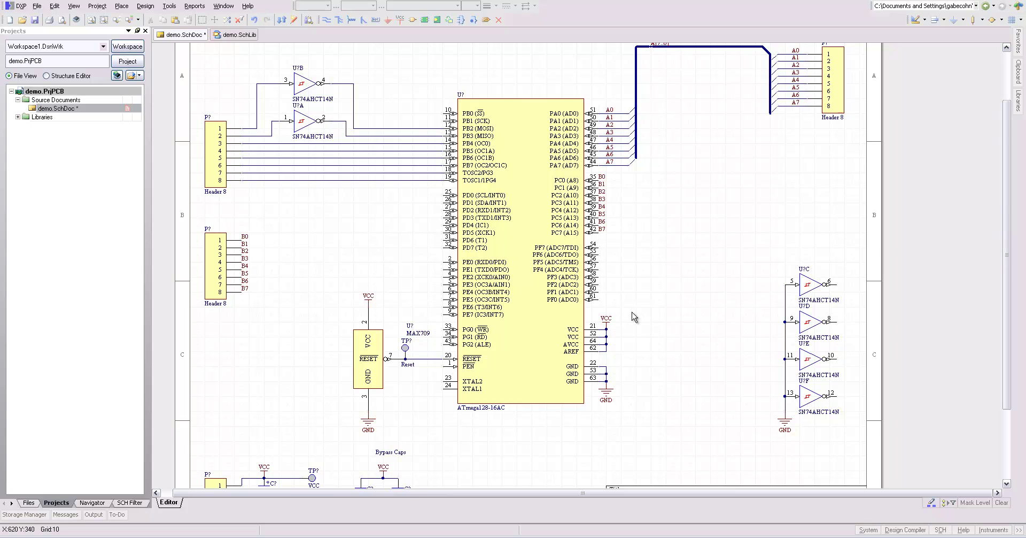
click(302, 84)
double_click(300, 121)
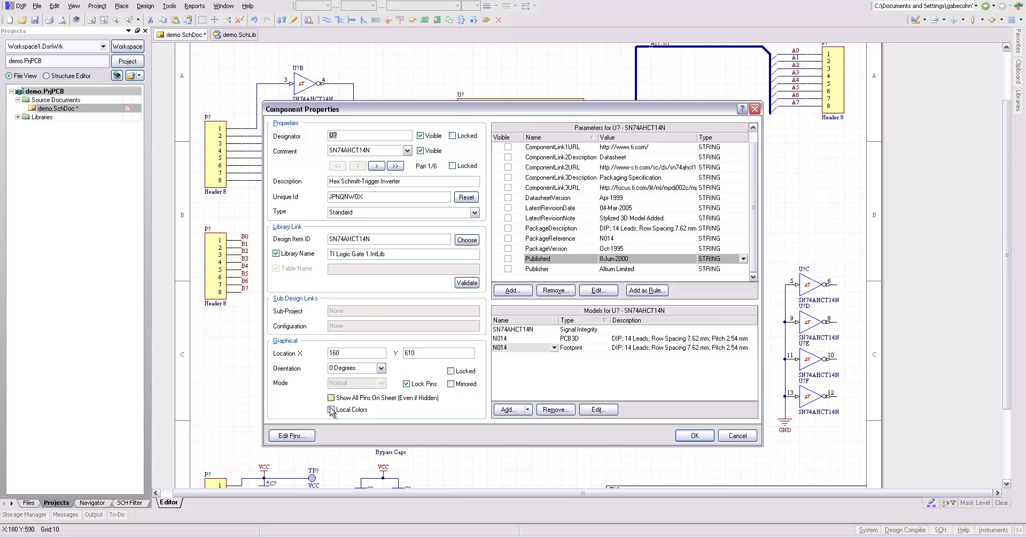
click(292, 436)
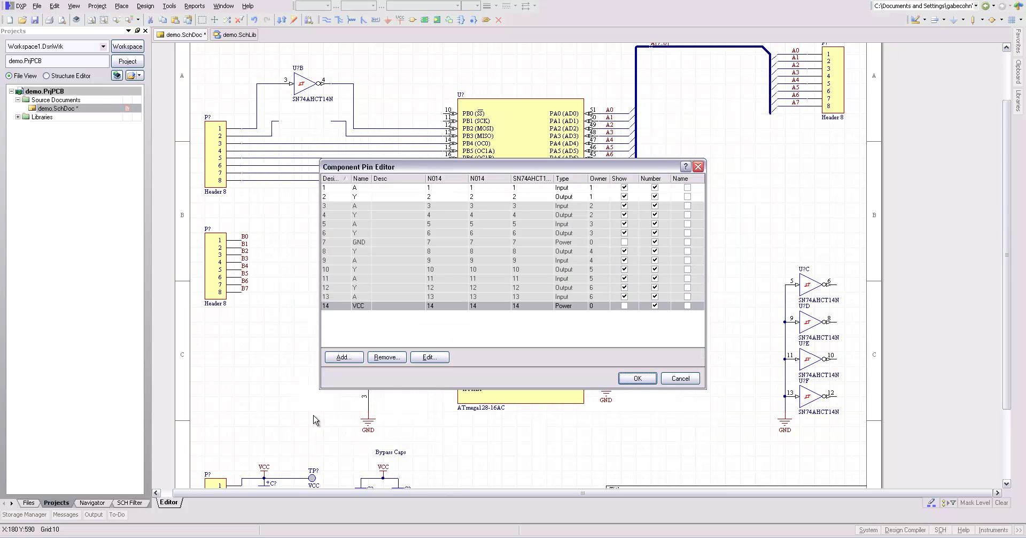
click(380, 243)
click(388, 307)
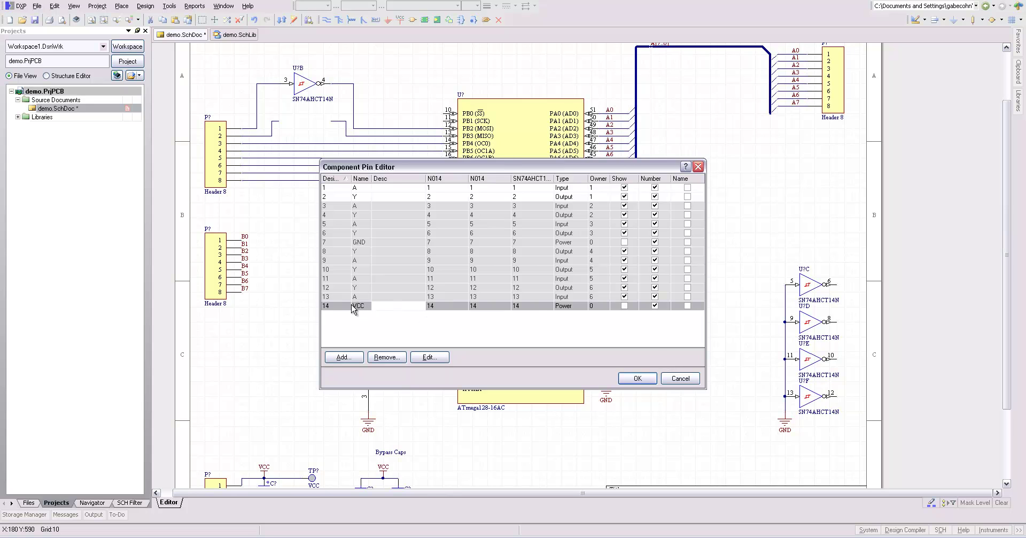
double_click(338, 306)
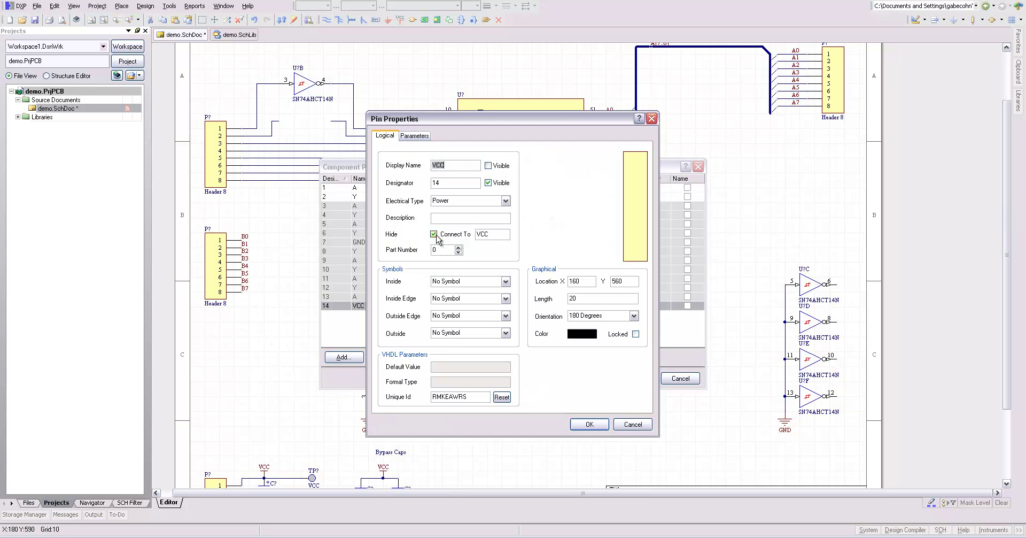
click(589, 424)
double_click(376, 244)
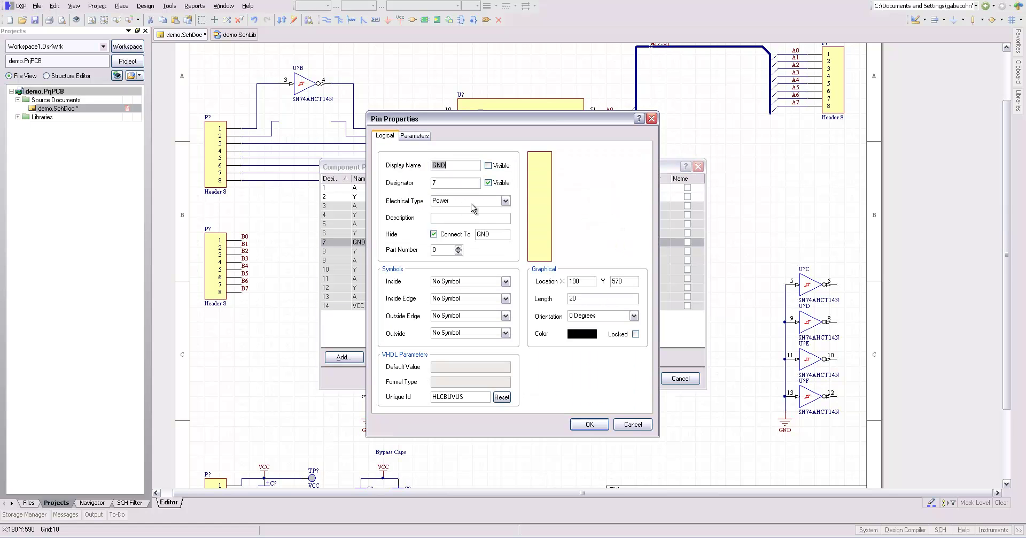
click(589, 424)
click(639, 378)
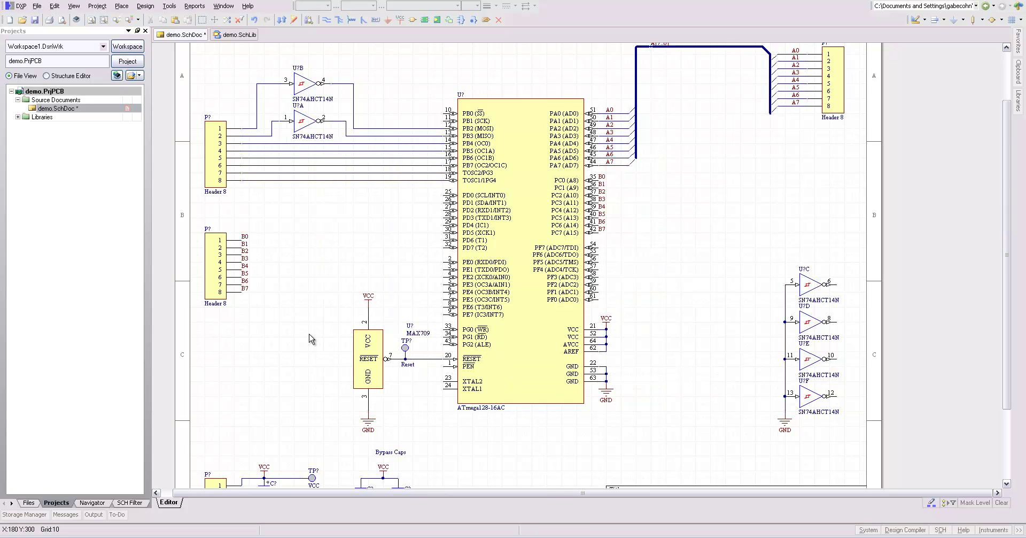